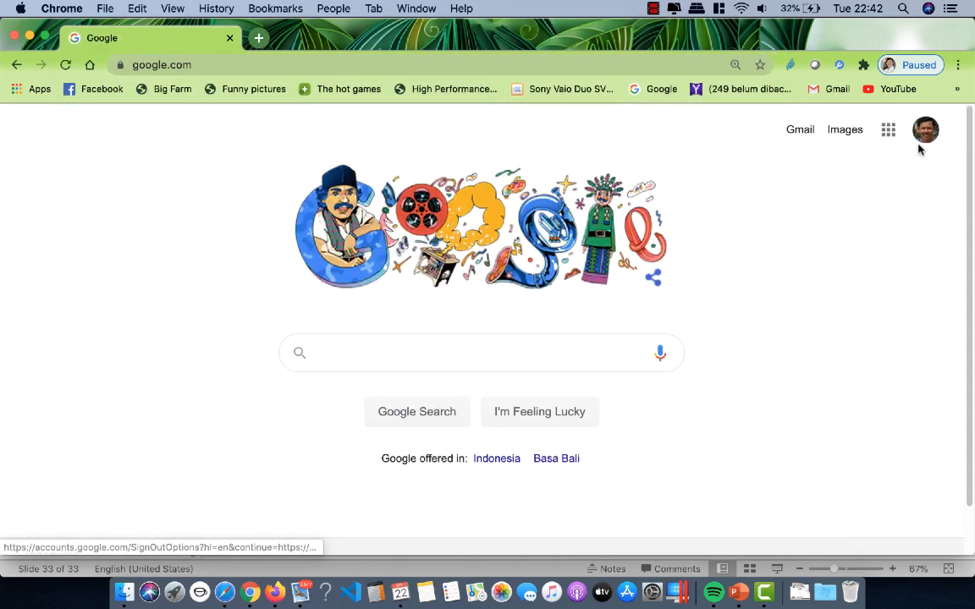
Step: Open the form "SOAL Pilihan ganda. dan essay" from the "start and stop" folder in Google Drive
left_click(893, 137)
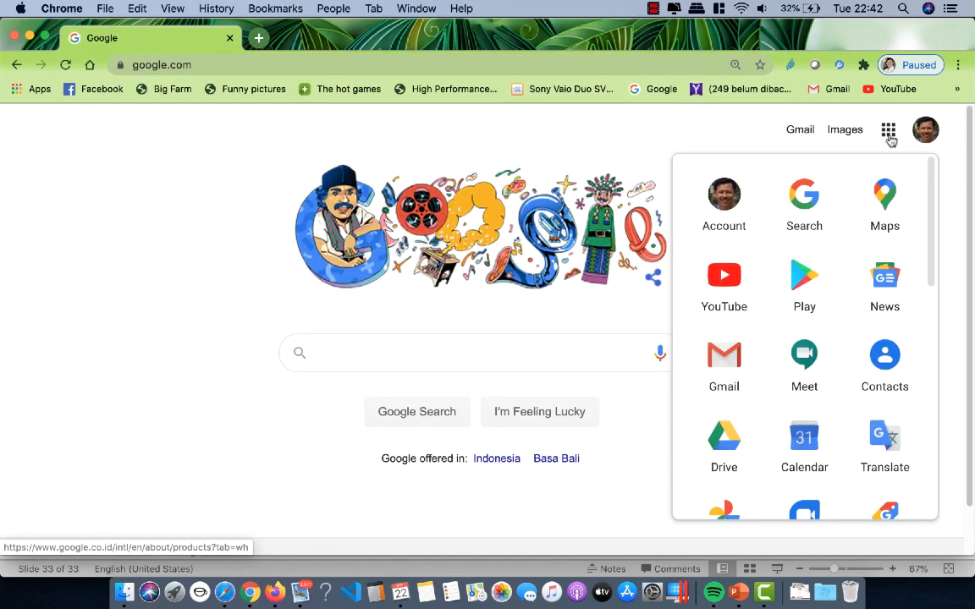
left_click(730, 457)
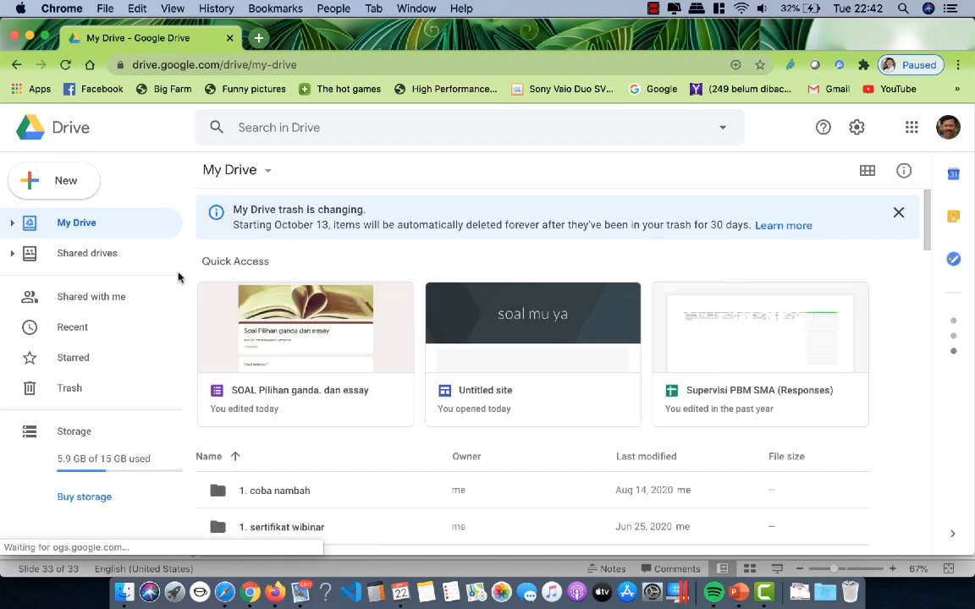
scroll(316, 337, "down", 10)
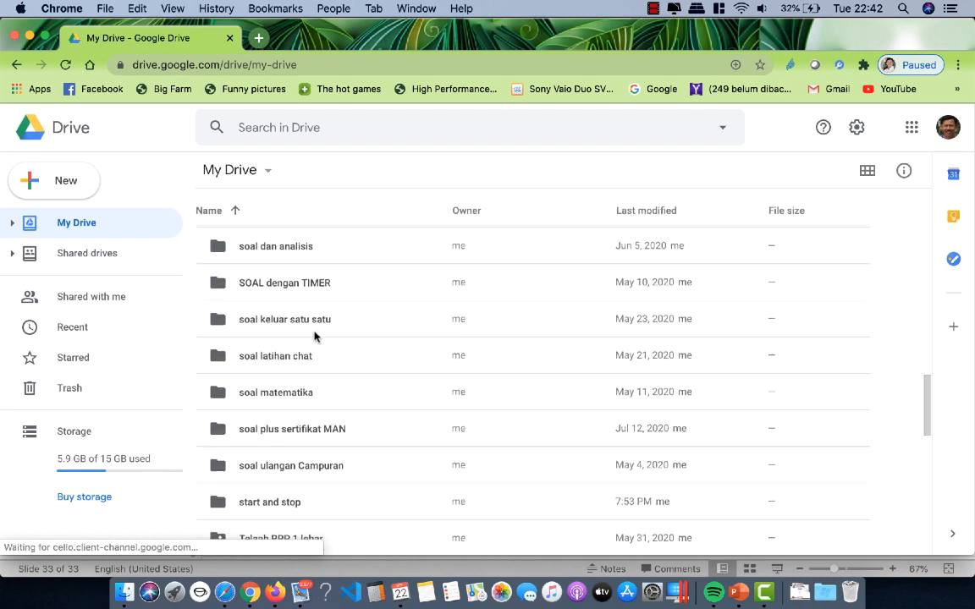
scroll(314, 337, "down", 5)
scroll(314, 336, "up", 3)
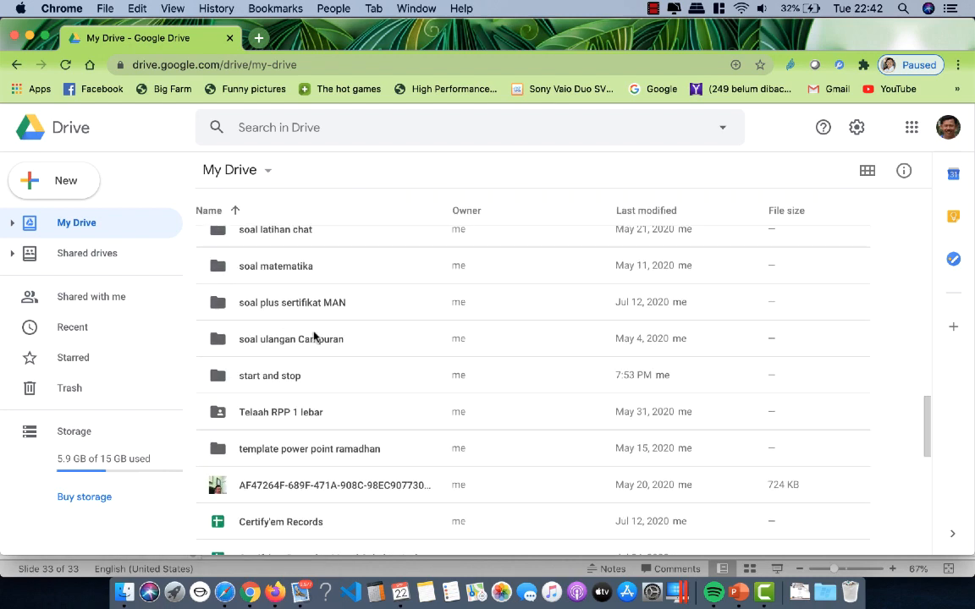
double_click(262, 381)
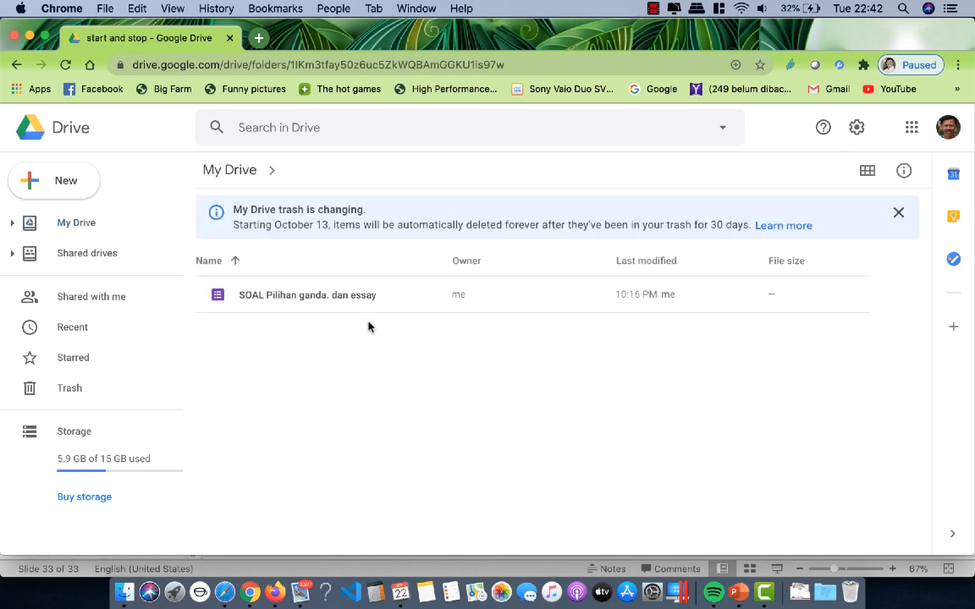
double_click(290, 297)
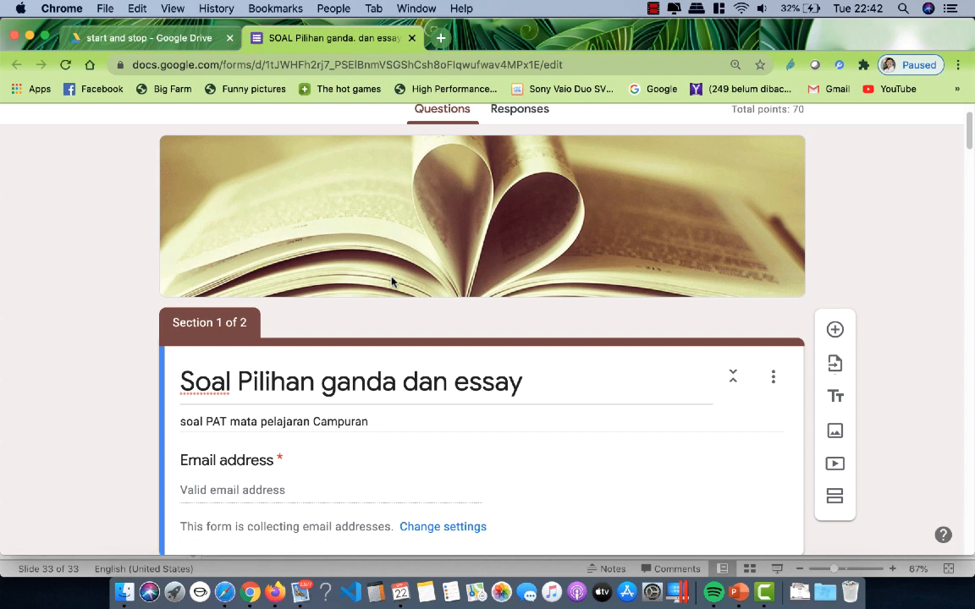
scroll(406, 278, "up", 2)
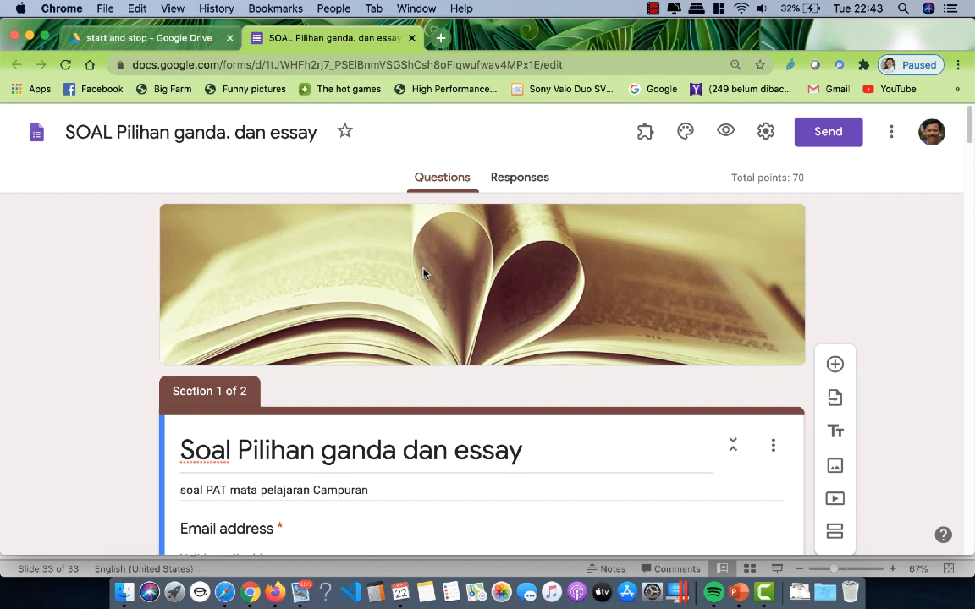
Step: Search the G Suite Marketplace for form add-ons matching "start and stop"
left_click(893, 133)
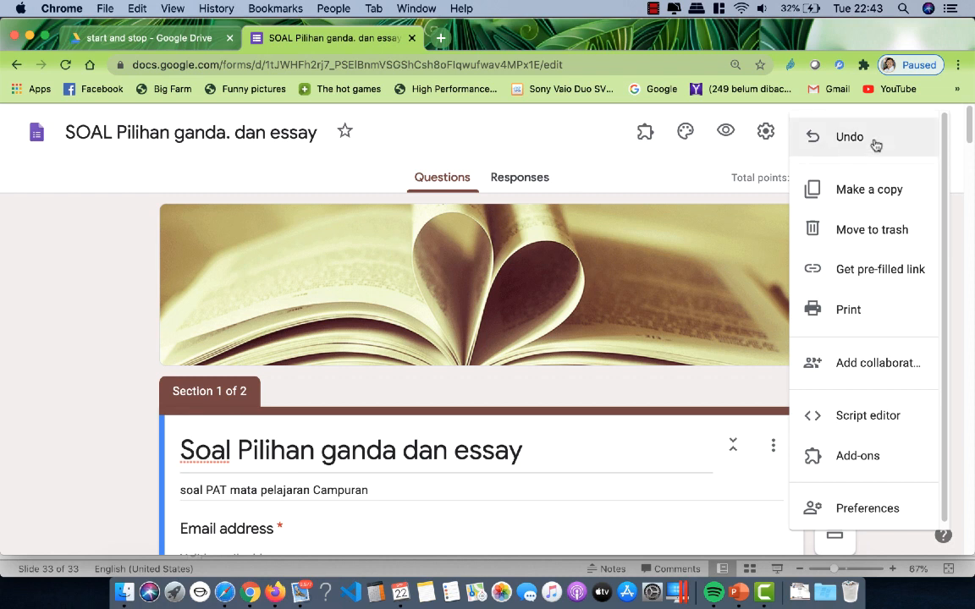
left_click(605, 140)
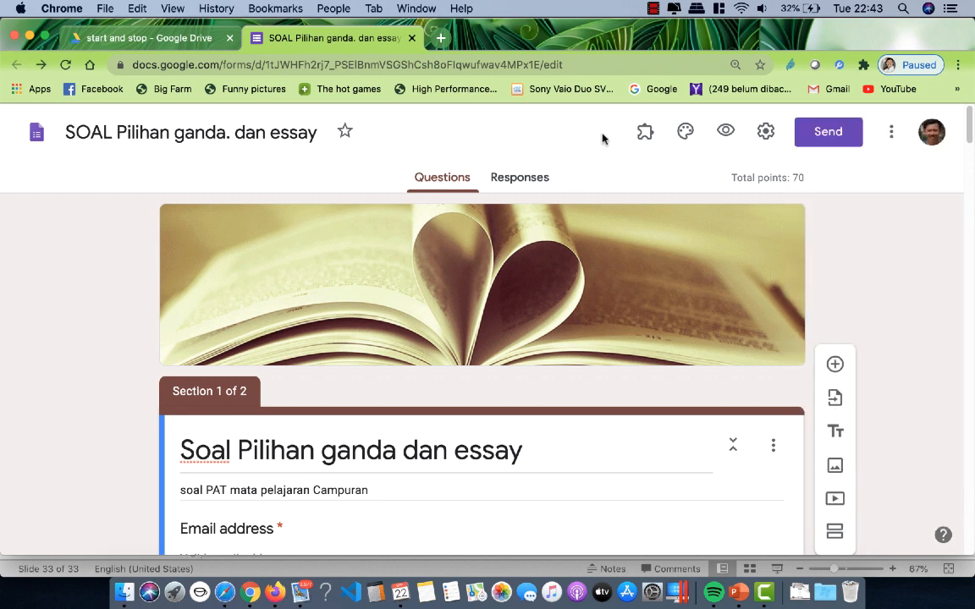
left_click(894, 135)
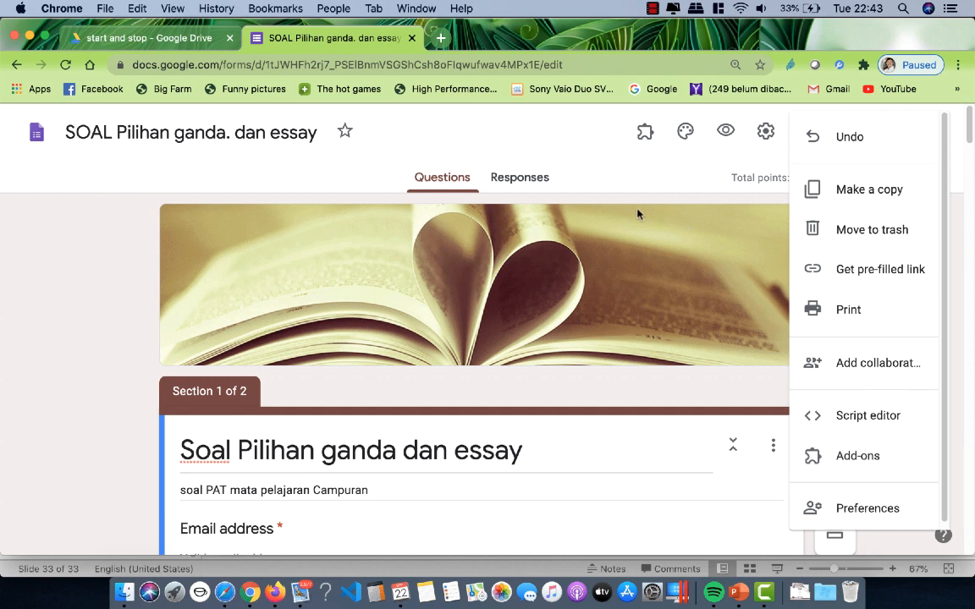
left_click(860, 457)
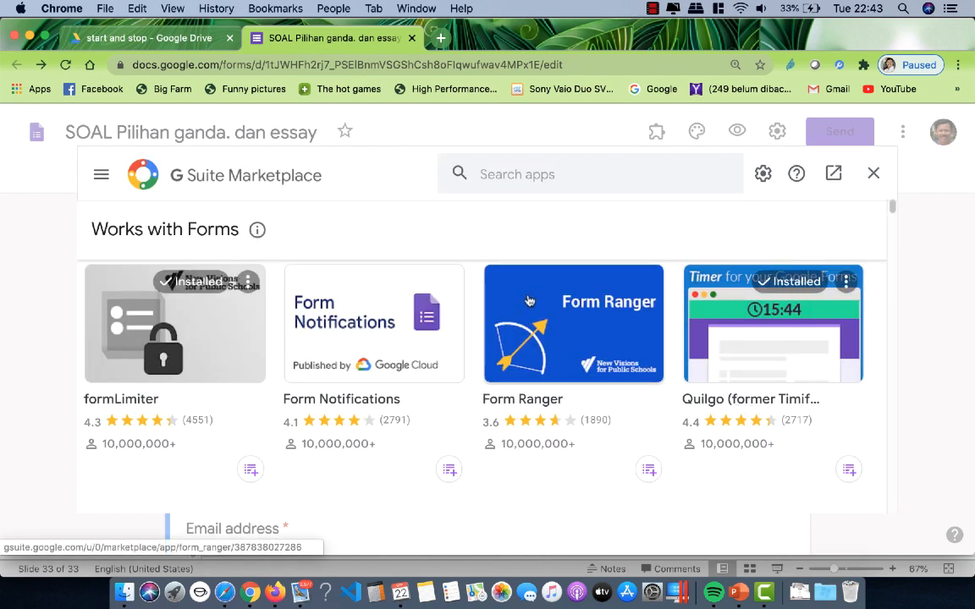
left_click(508, 175)
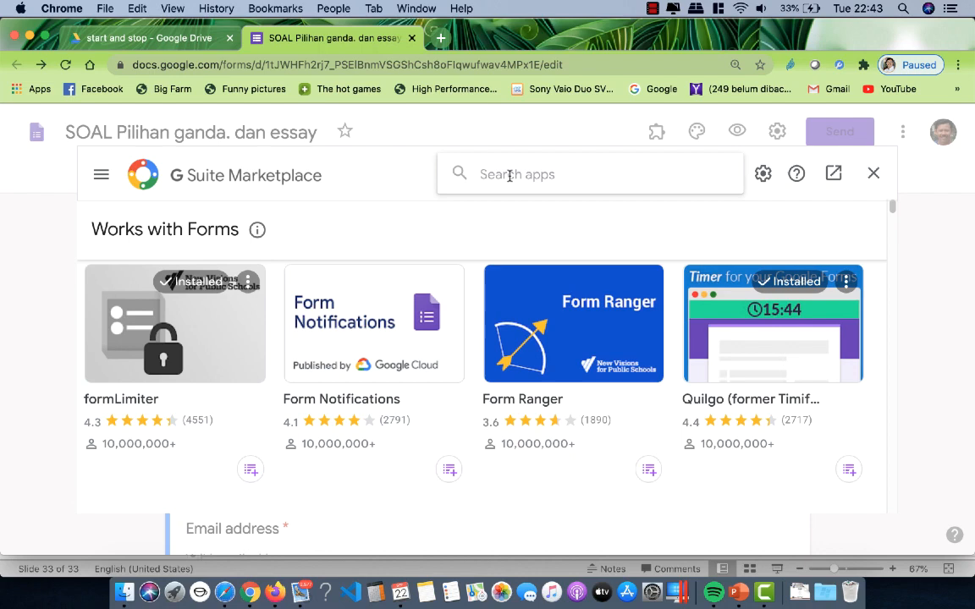
type("star")
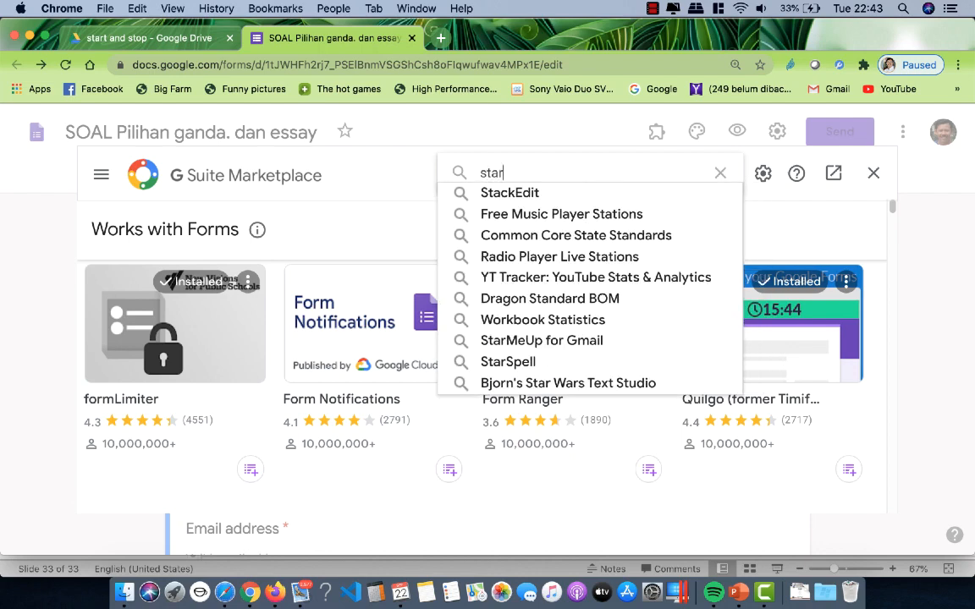
type("t and stop")
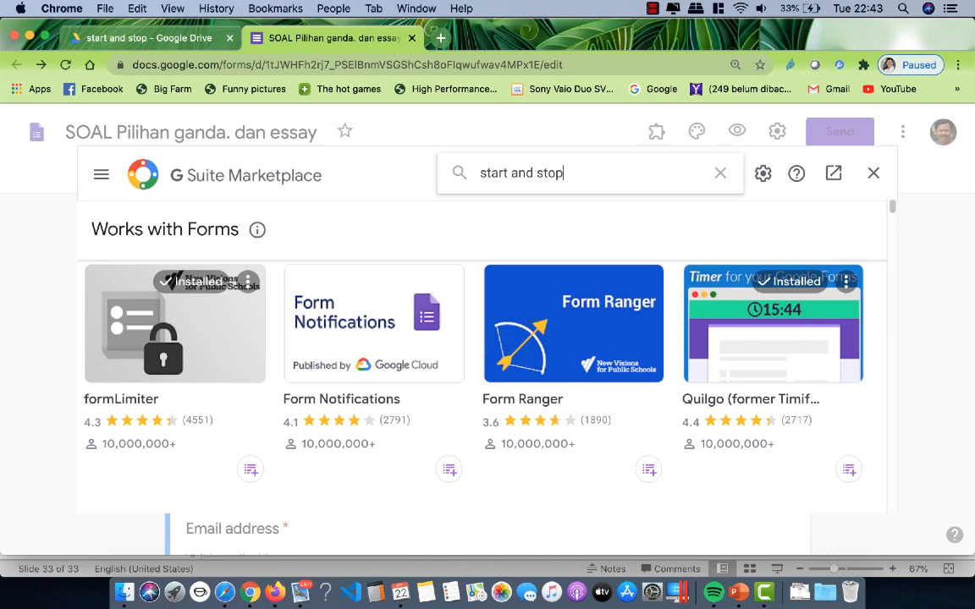
key("Return")
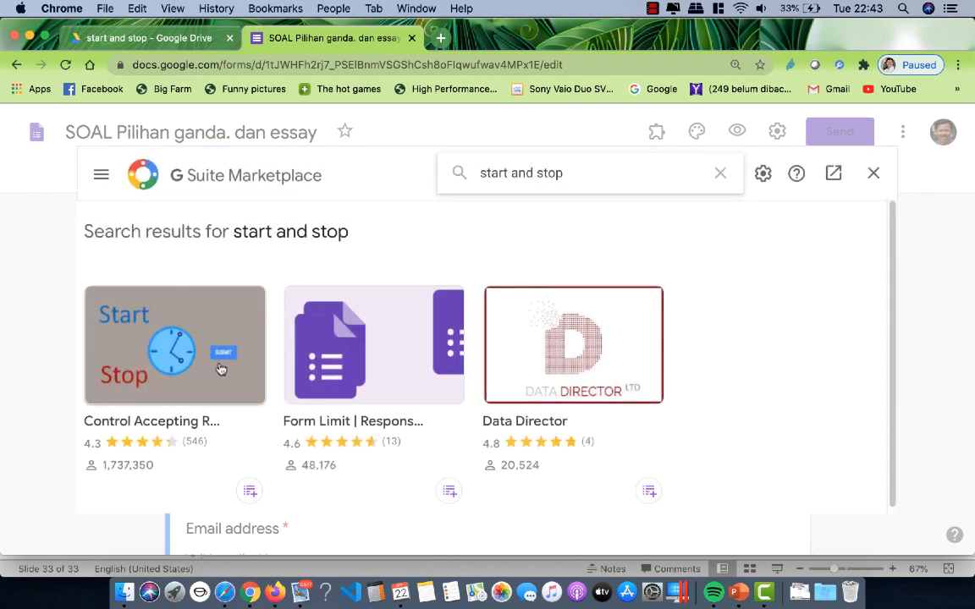
Step: Install the Control Accepting Responses add-on, granting it access with the existing Google account, and return to the form
left_click(153, 340)
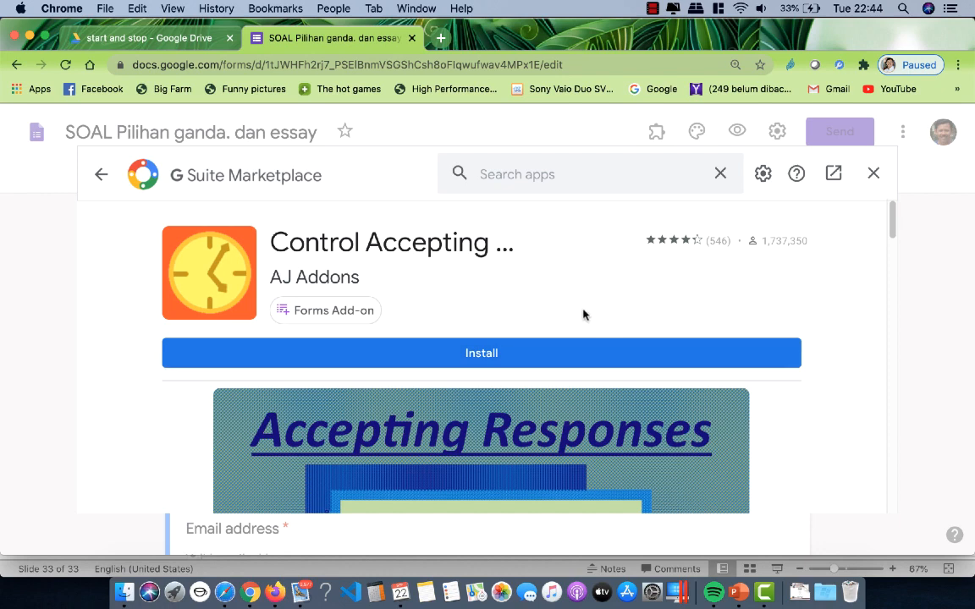
left_click(485, 359)
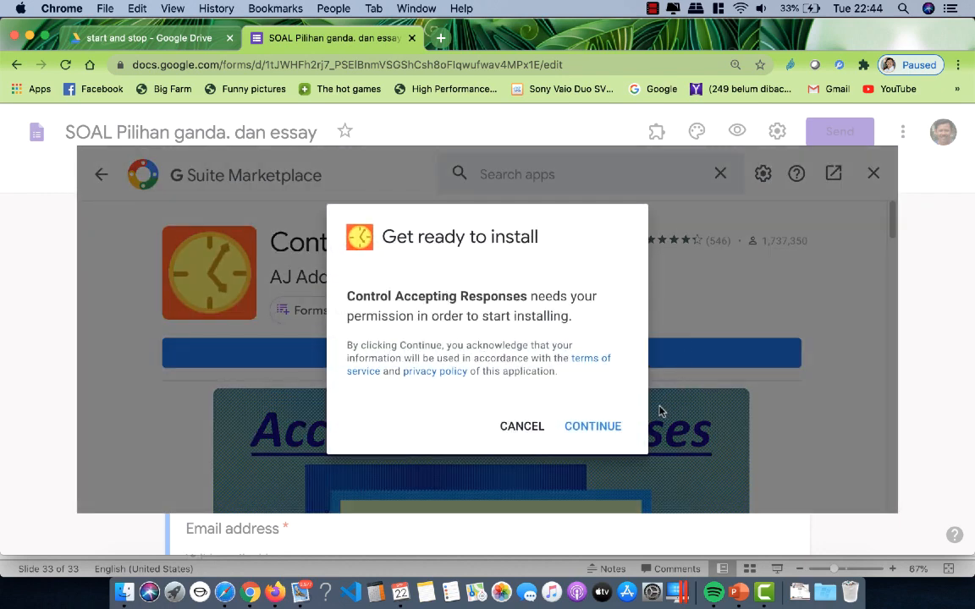
left_click(600, 432)
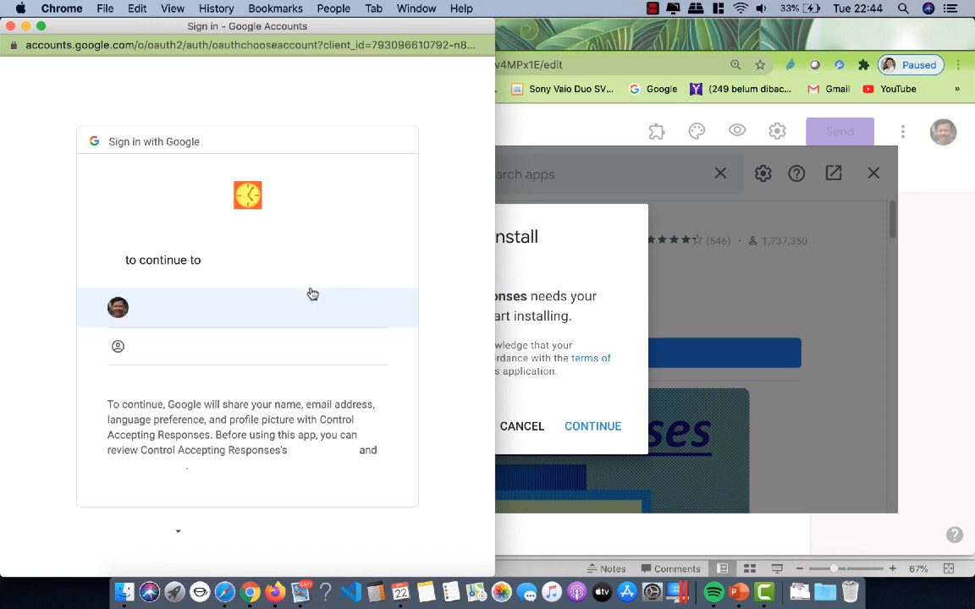
left_click(191, 310)
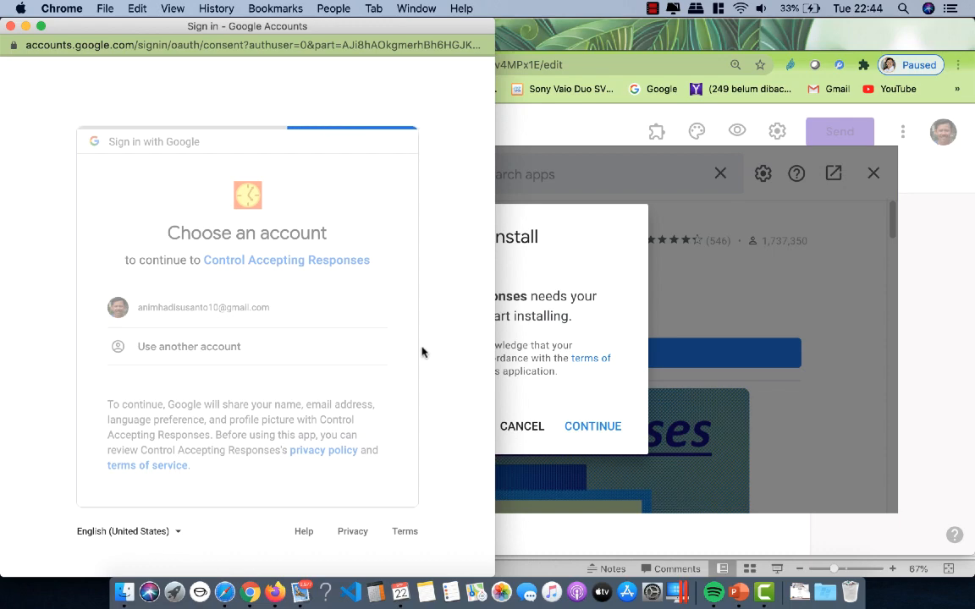
scroll(421, 352, "down", 5)
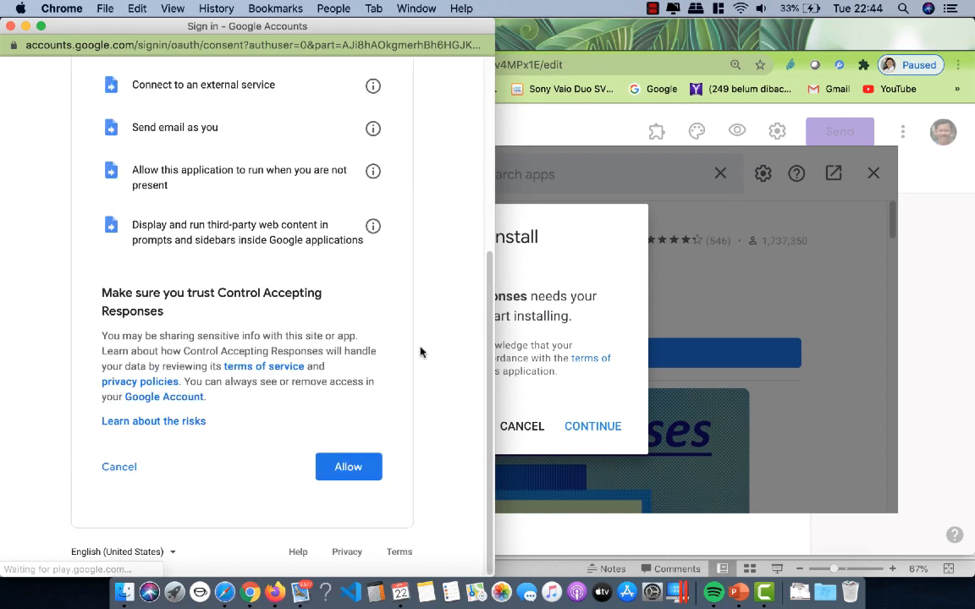
left_click(348, 468)
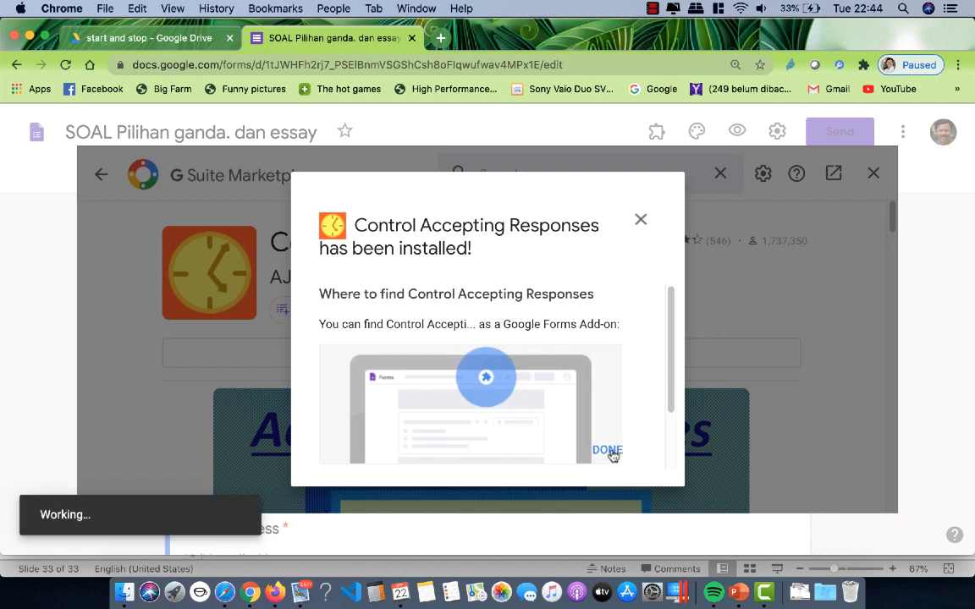
left_click(607, 451)
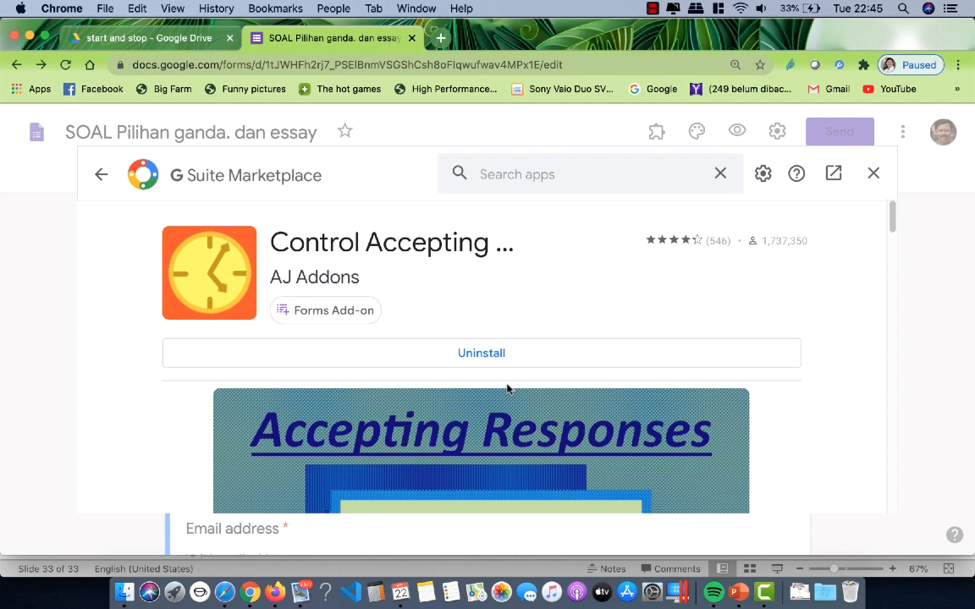
left_click(873, 175)
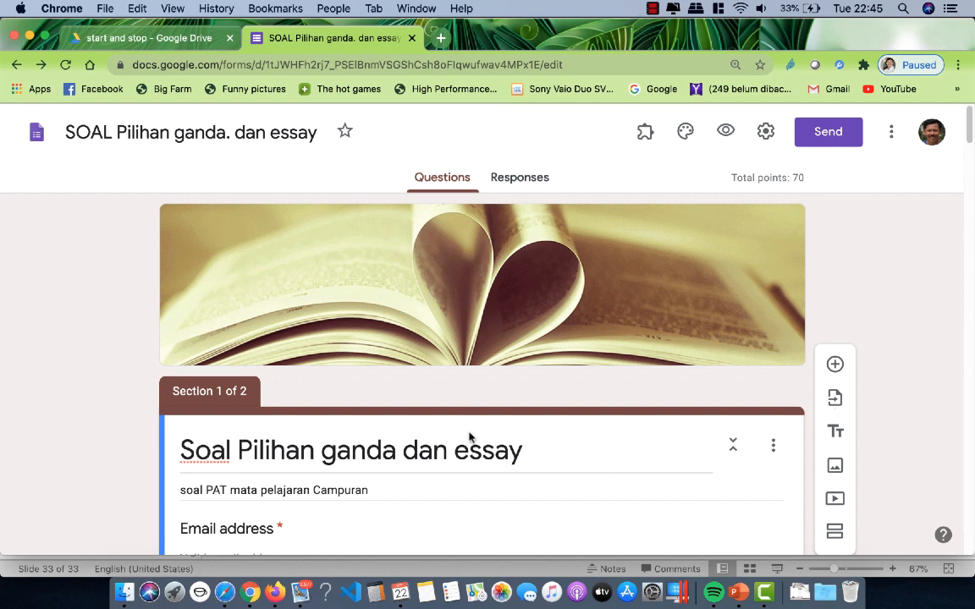
Step: Open Settings and Info of the Control Accepting Responses add-on and dismiss the saved-setting notice
left_click(647, 136)
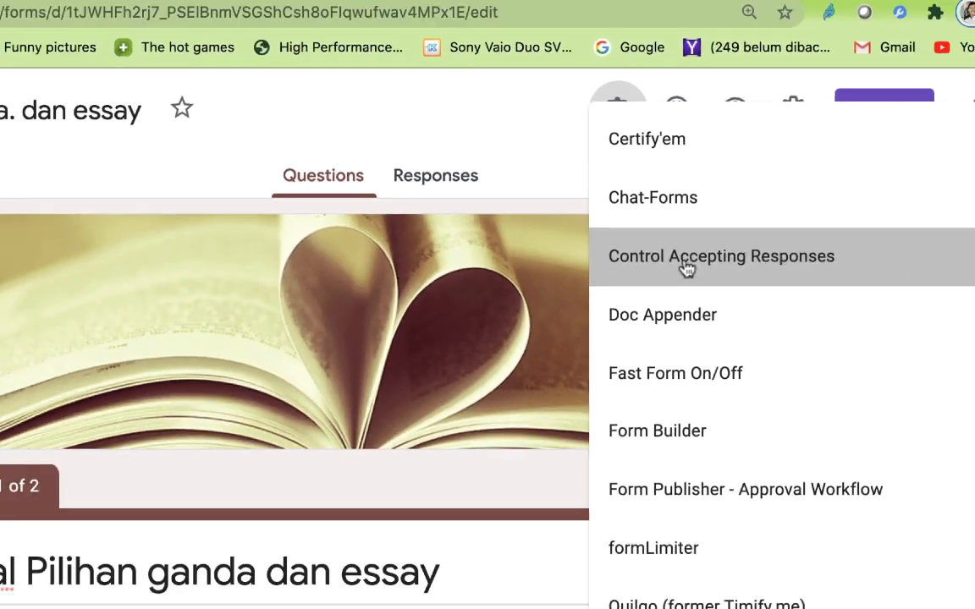
left_click(675, 326)
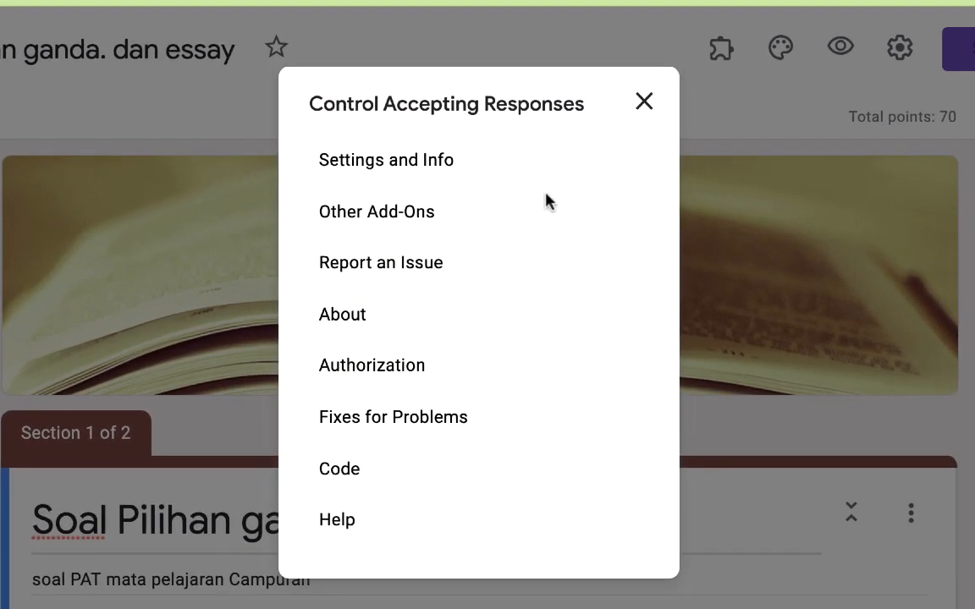
left_click(385, 167)
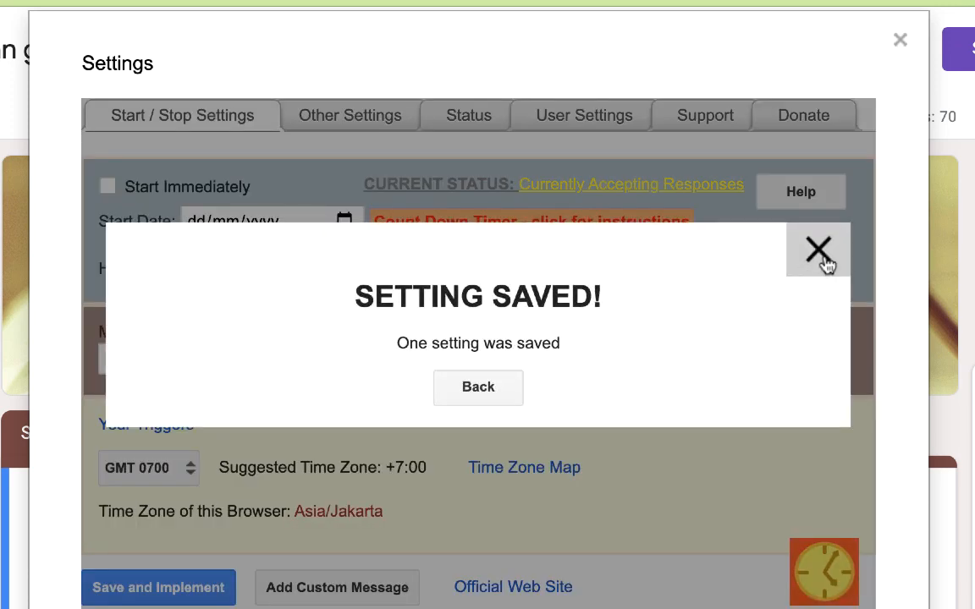
left_click(819, 250)
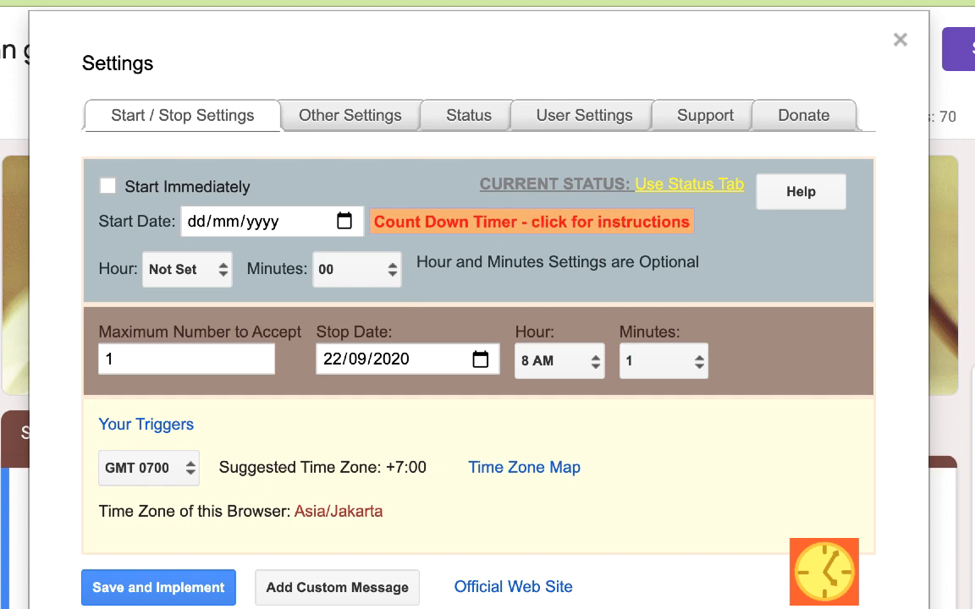
Step: Set the form to start accepting responses on 23/09/2020 at 7 AM
left_click(343, 222)
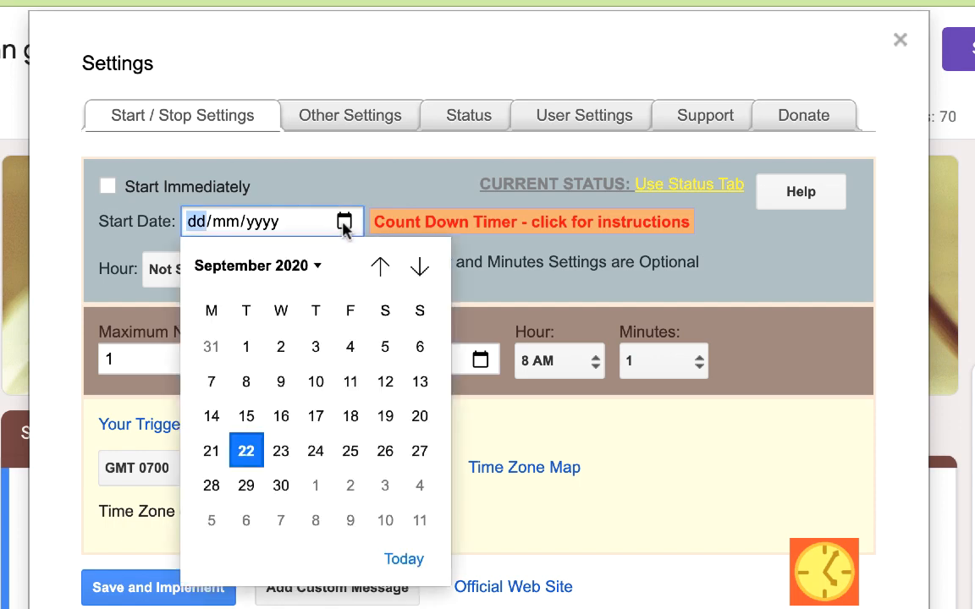
left_click(282, 454)
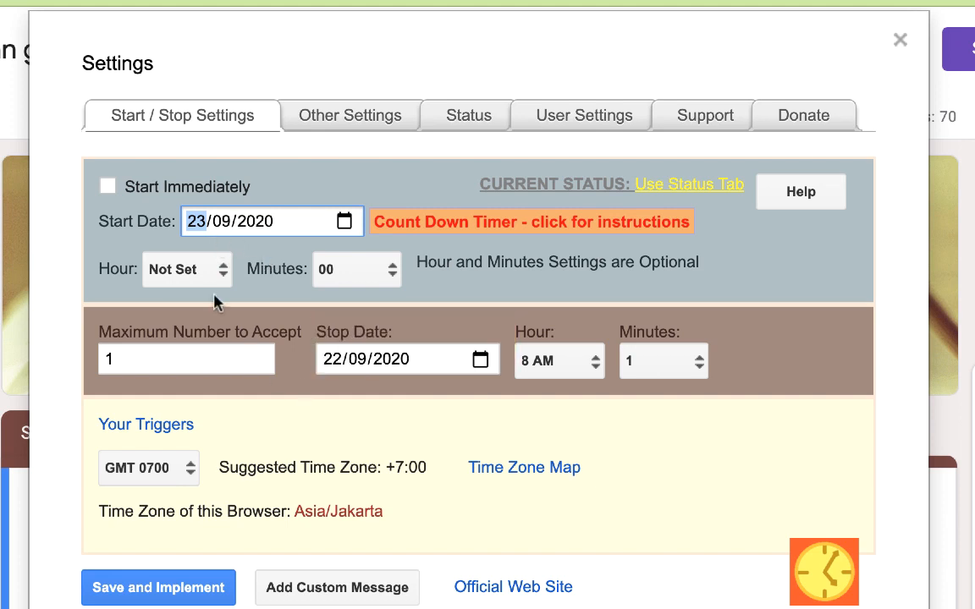
left_click(215, 272)
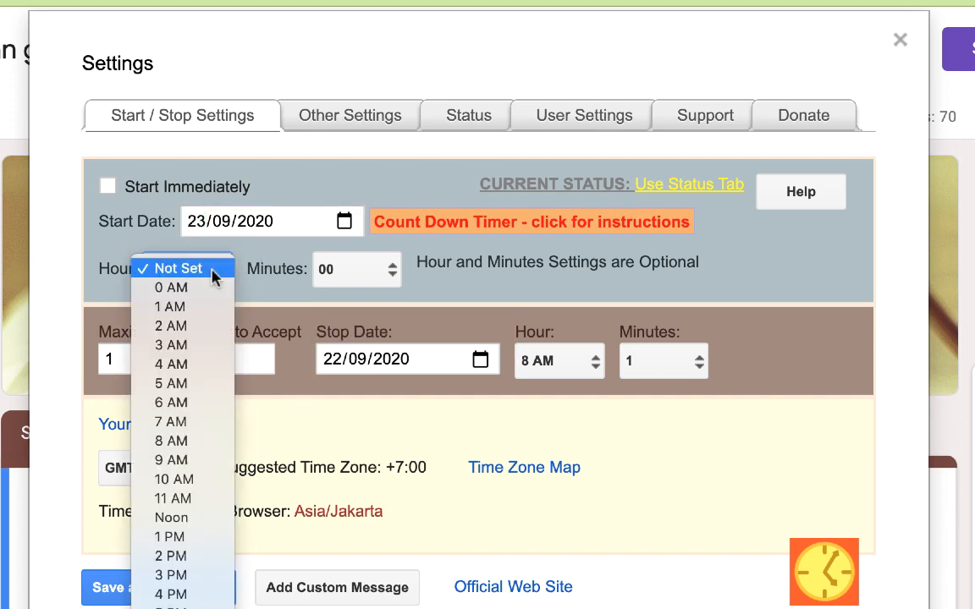
left_click(187, 421)
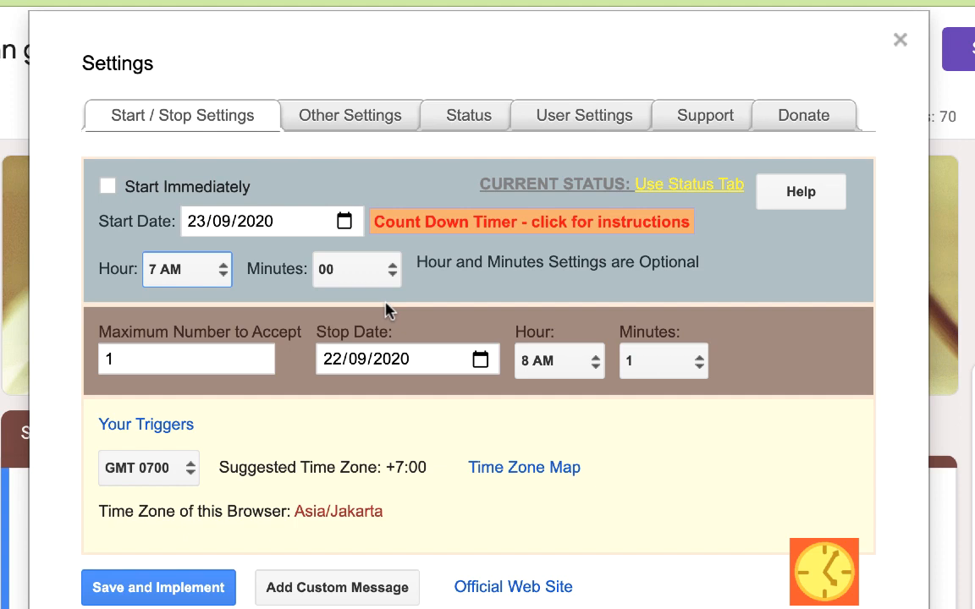
Step: Set the stop date for accepting responses to 23/09/2020, with the stop minutes at 1
left_click(479, 361)
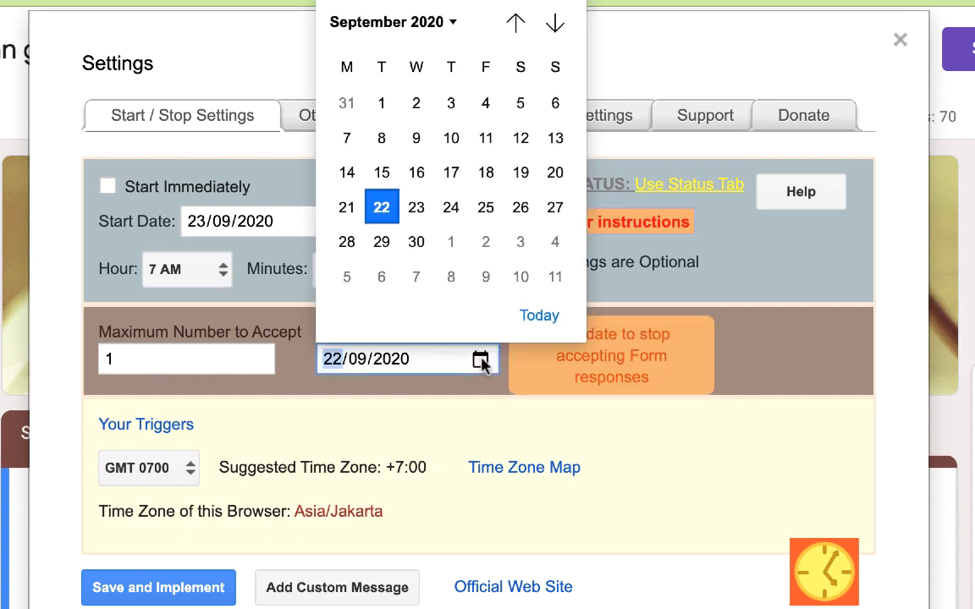
left_click(417, 208)
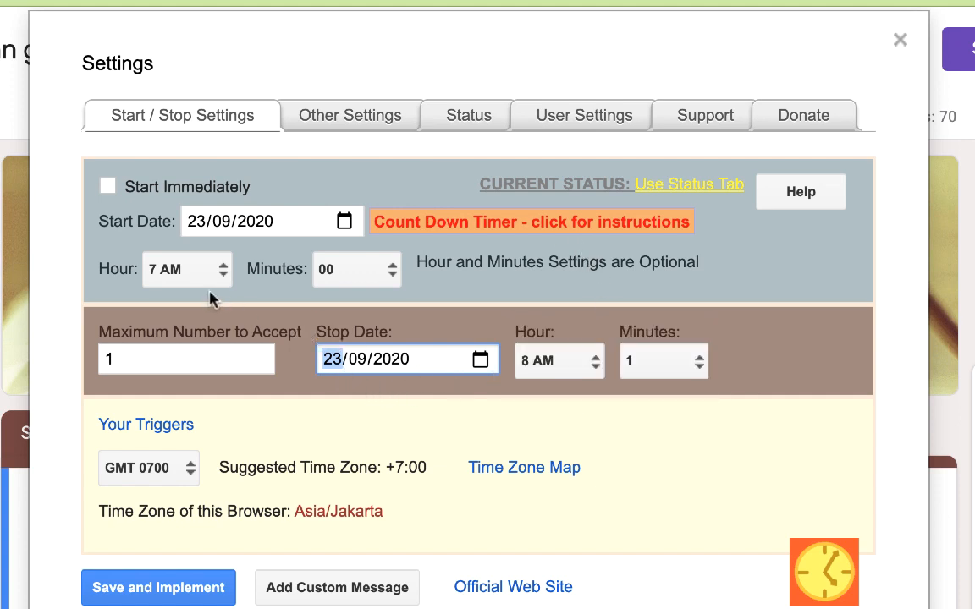
left_click(696, 363)
left_click(696, 363)
left_click(679, 367)
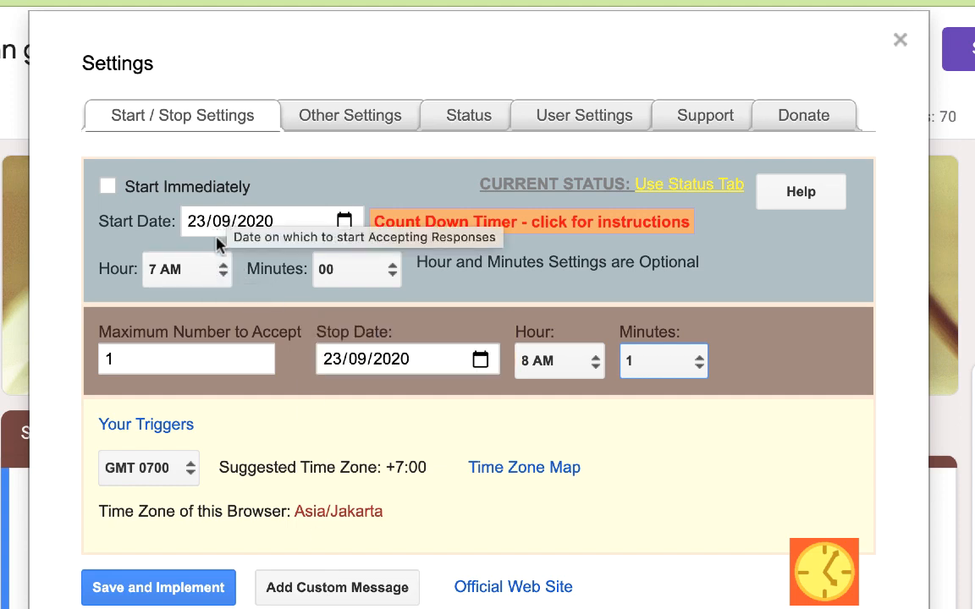
Step: Change the day in the current closed-form message to 23 September 2020, save the message settings and close the add-on settings
left_click(360, 596)
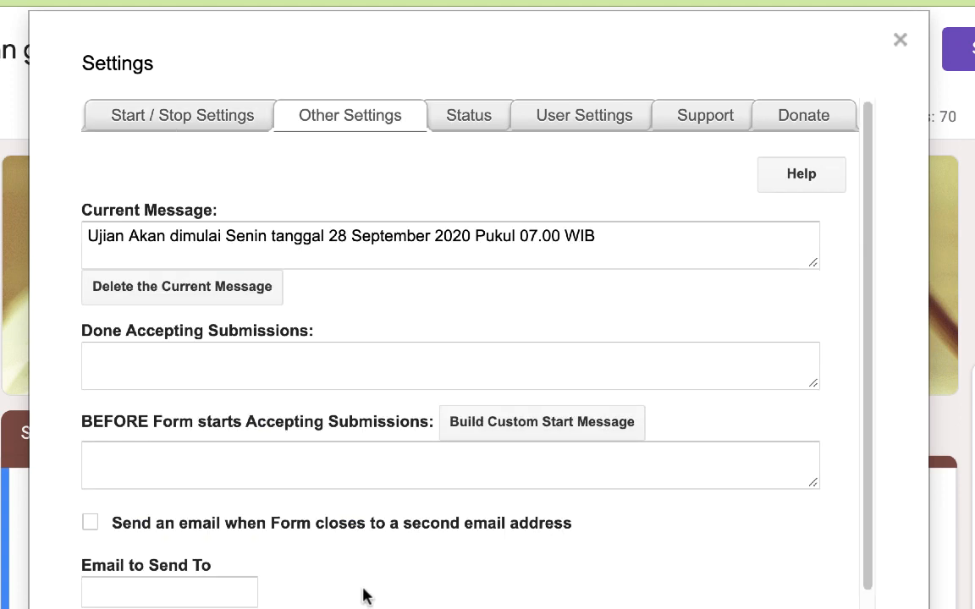
left_click(337, 237)
left_click_drag(337, 237, 345, 242)
type("3")
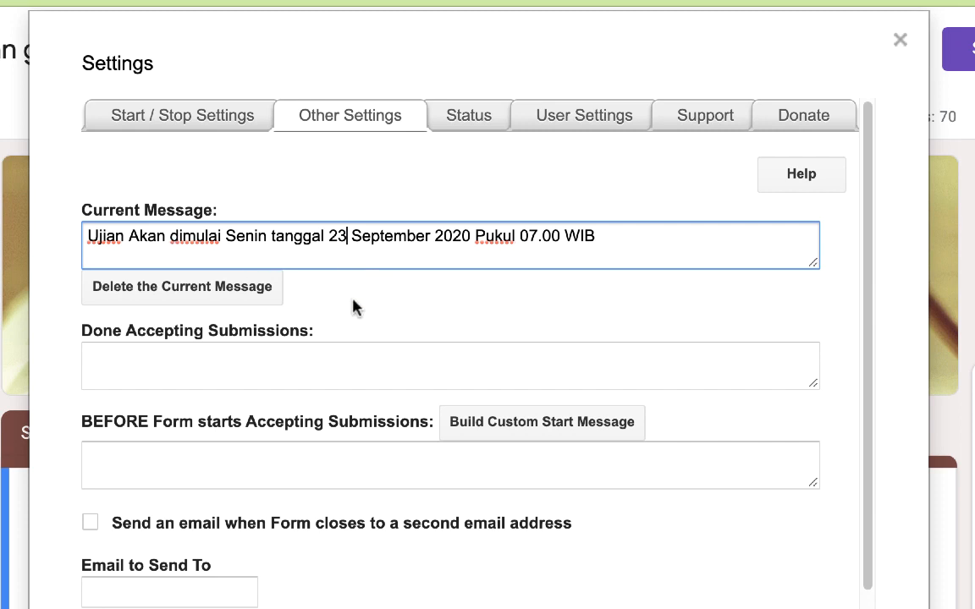
scroll(354, 306, "down", 1)
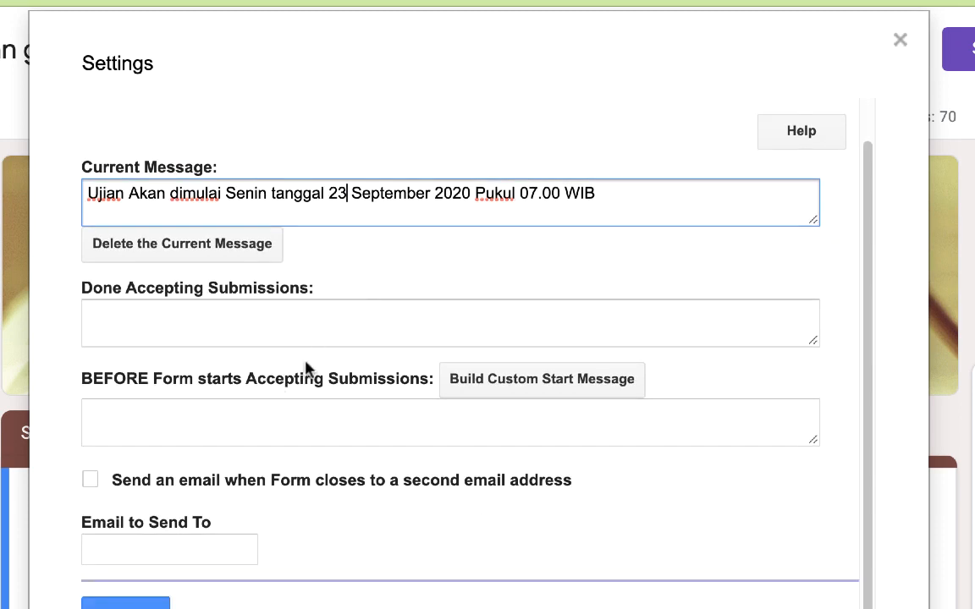
left_click(125, 603)
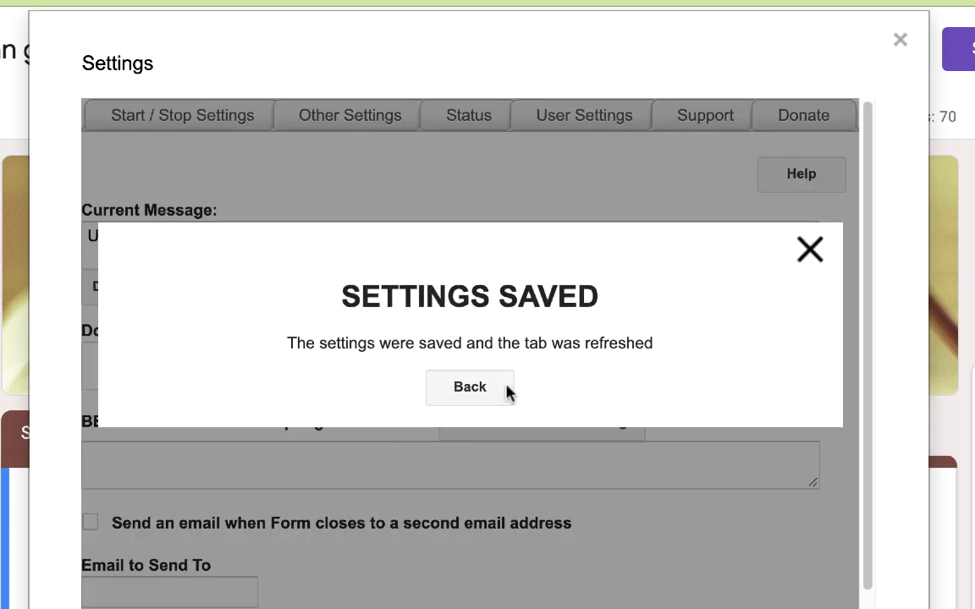
left_click(818, 258)
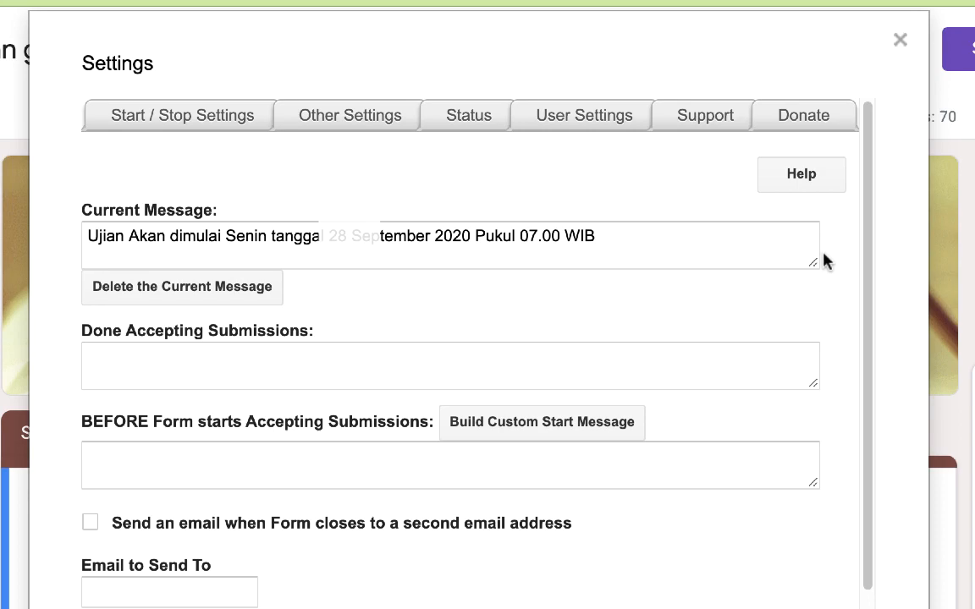
left_click(900, 40)
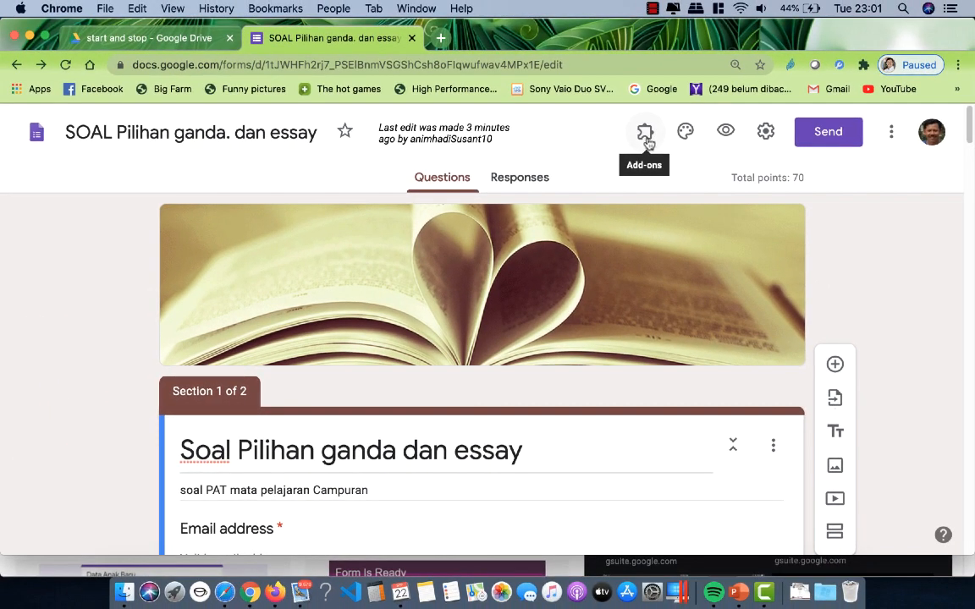
Step: Get the form's sharing link with Shorten URL enabled and copy the shortened link
left_click(822, 134)
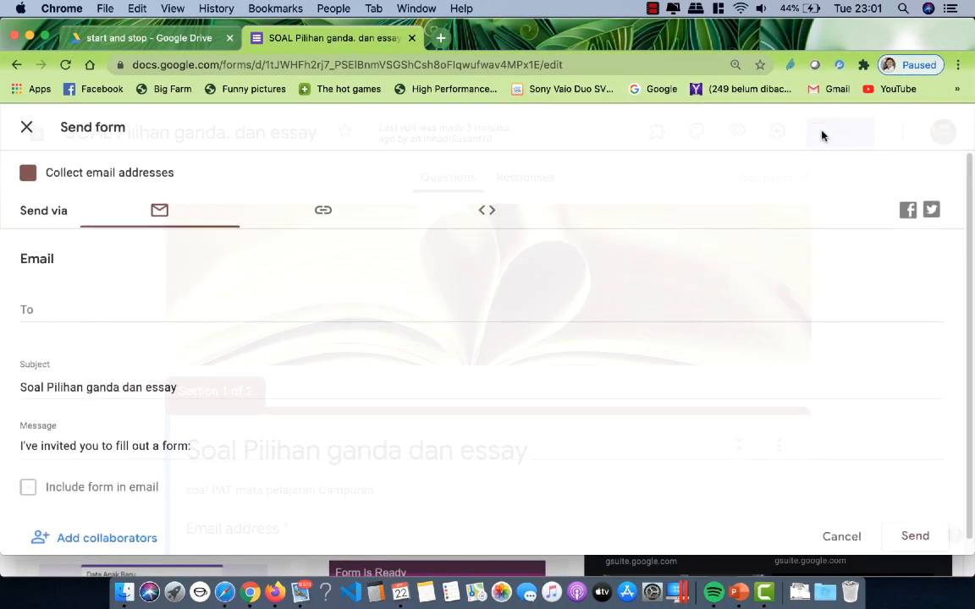
left_click(324, 211)
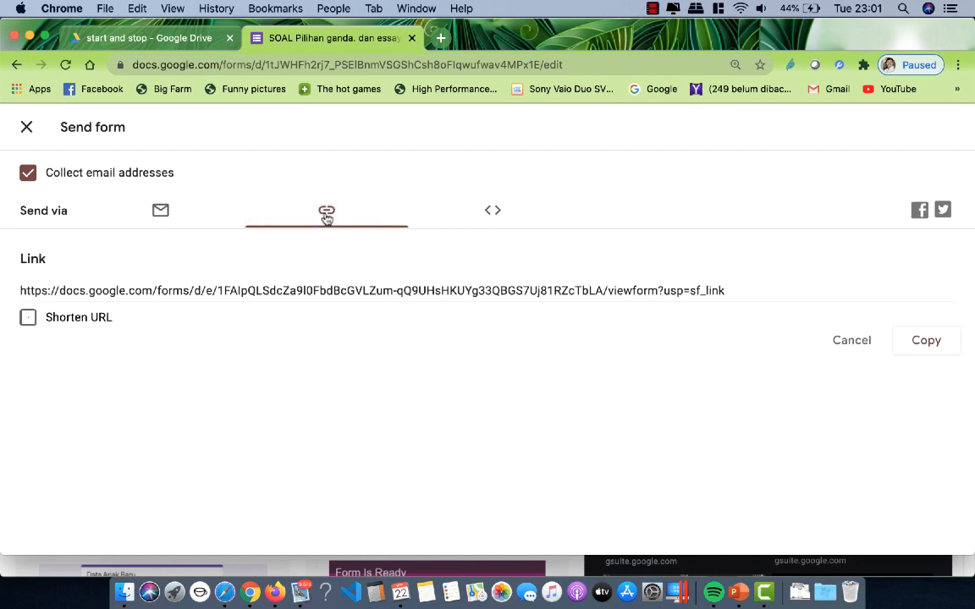
left_click(32, 320)
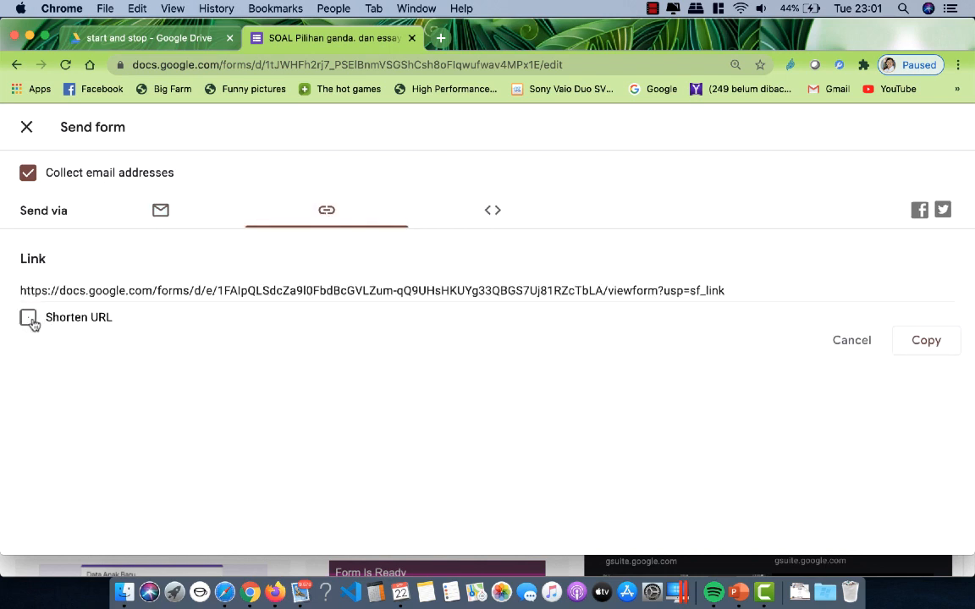
right_click(101, 294)
left_click(132, 325)
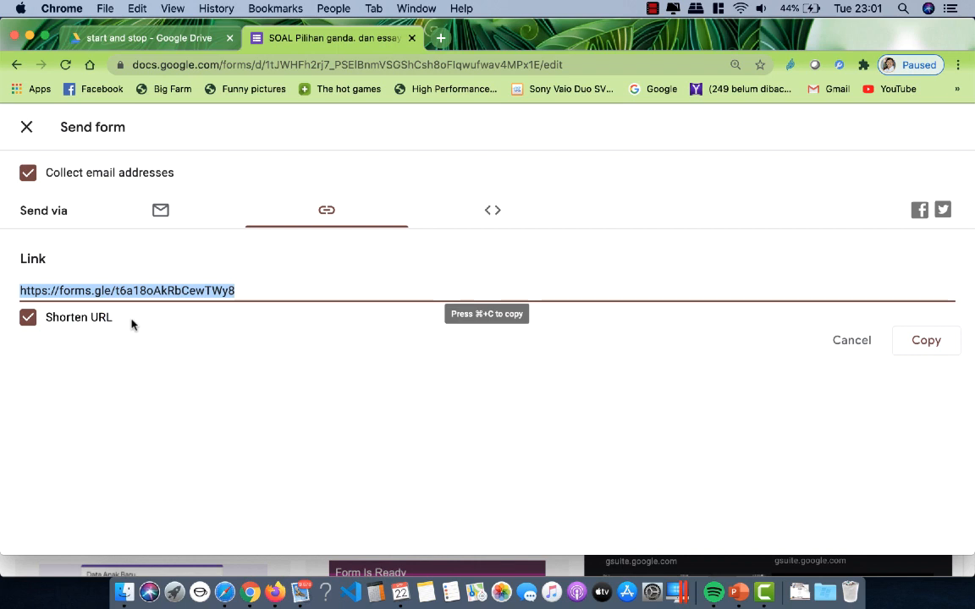
Step: Switch to Firefox and open the copied short form link
left_click(275, 593)
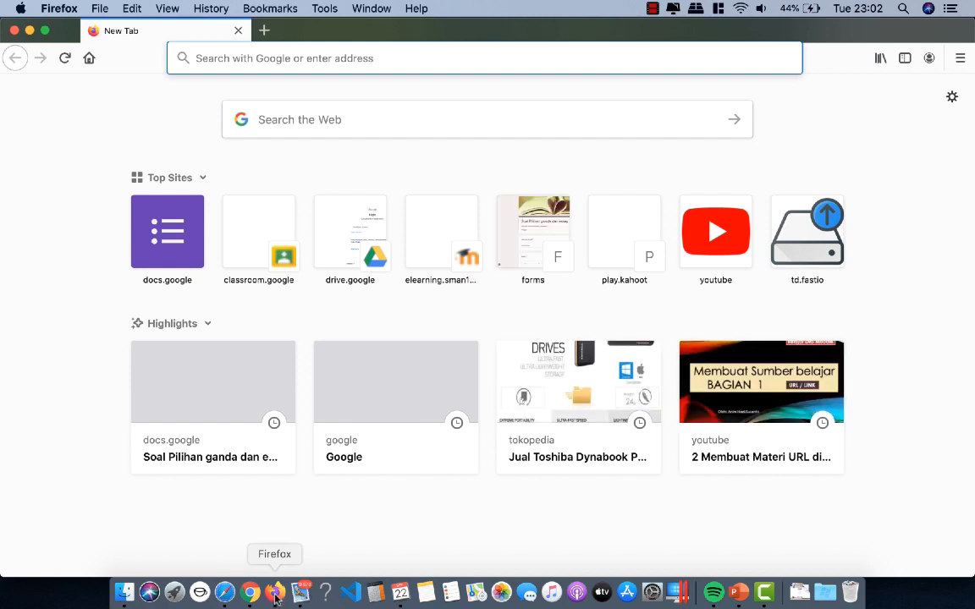
left_click(221, 62)
key("super+v")
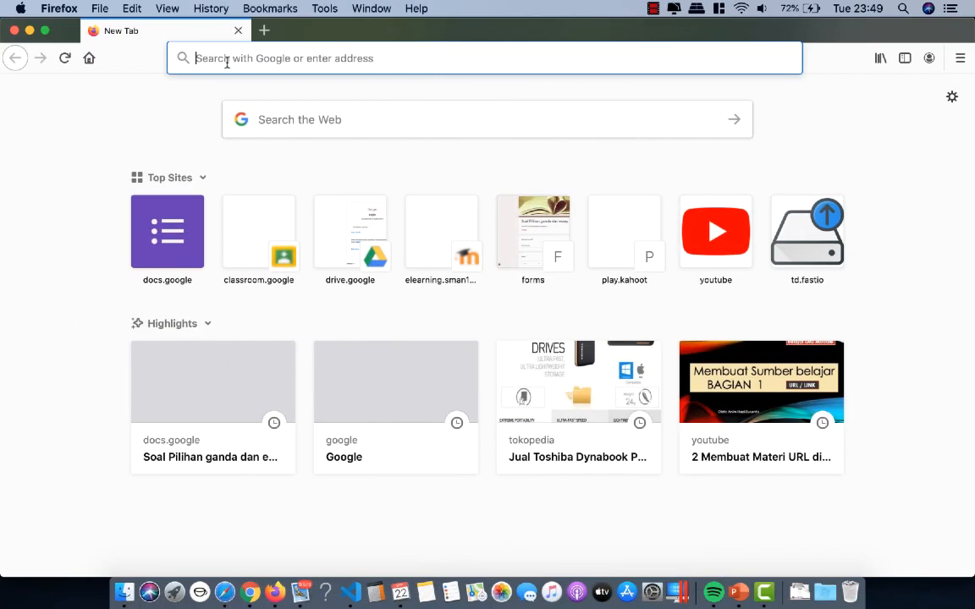
left_click(228, 61)
key("super+v")
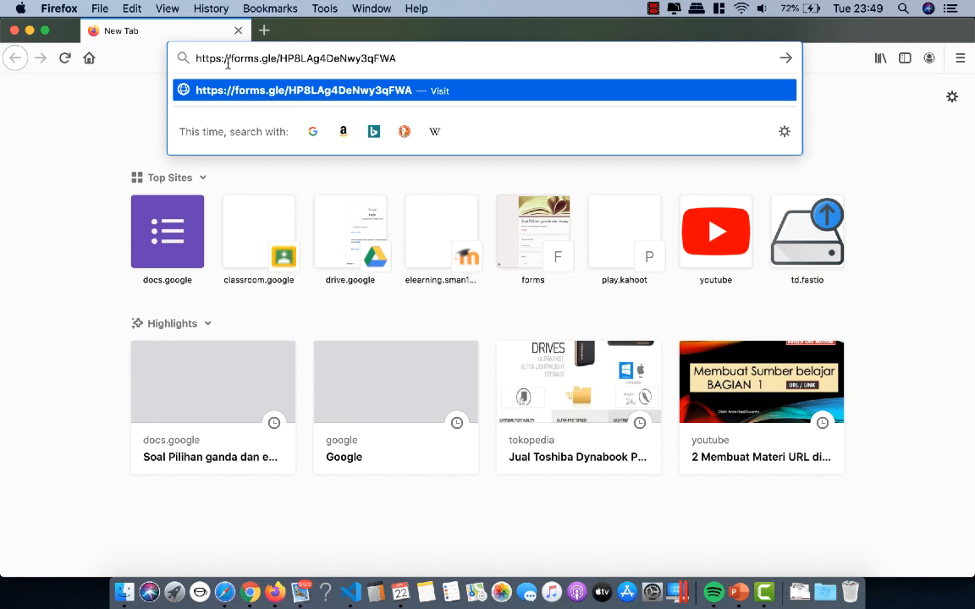
key("Return")
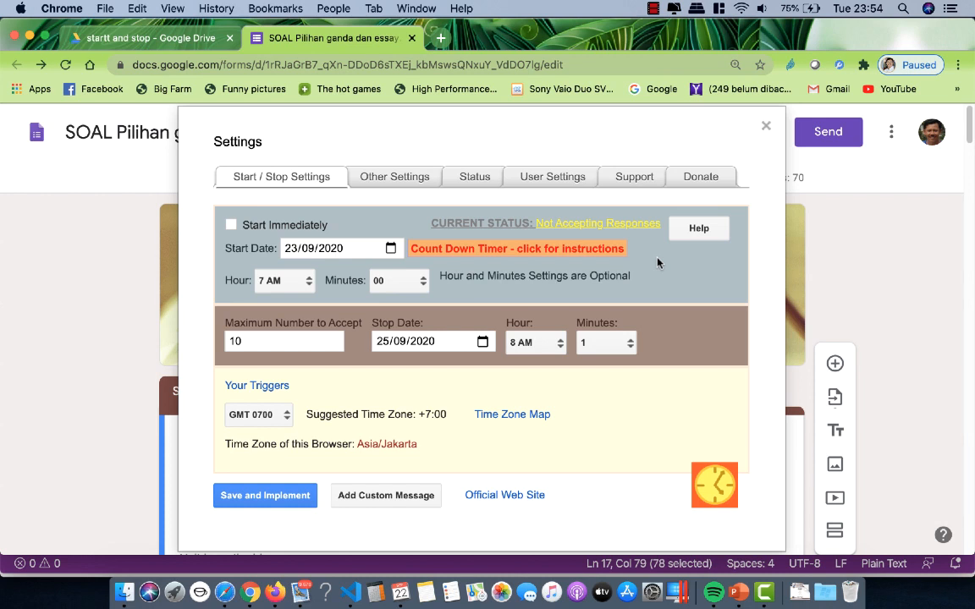
Step: Set the form to Start Immediately, save and implement the setting, and reload the respondent form in Firefox
left_click(231, 226)
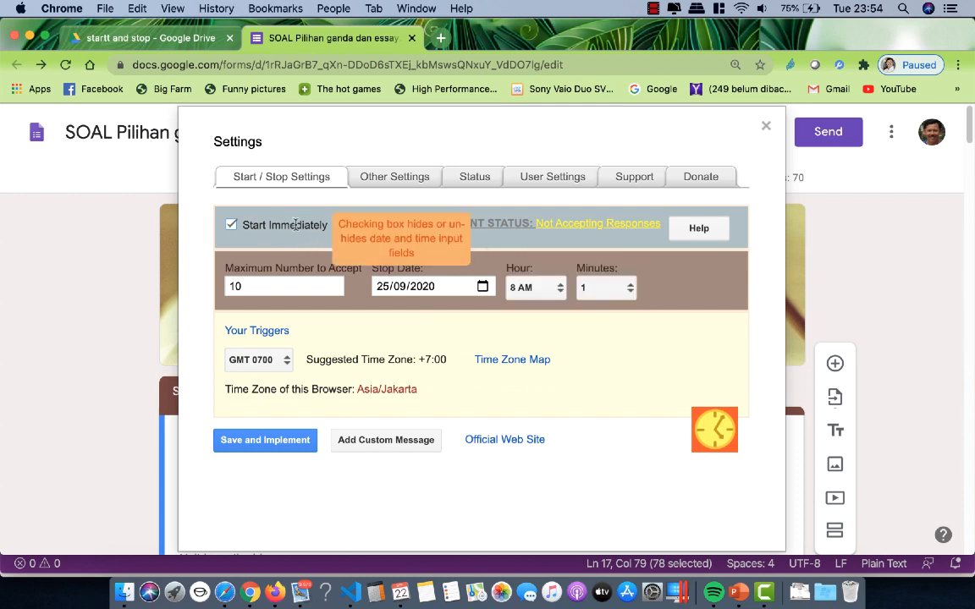
left_click(266, 440)
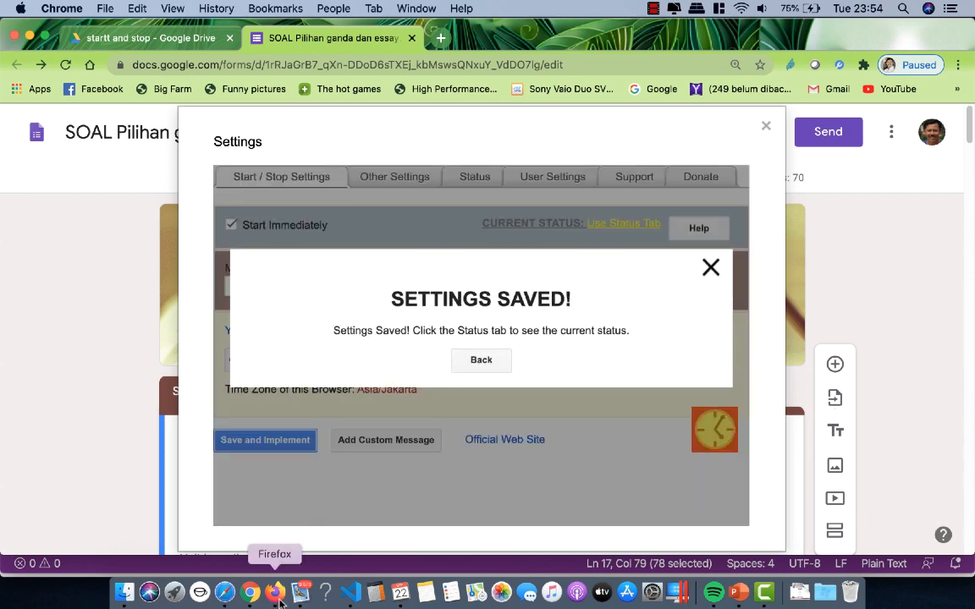
left_click(276, 593)
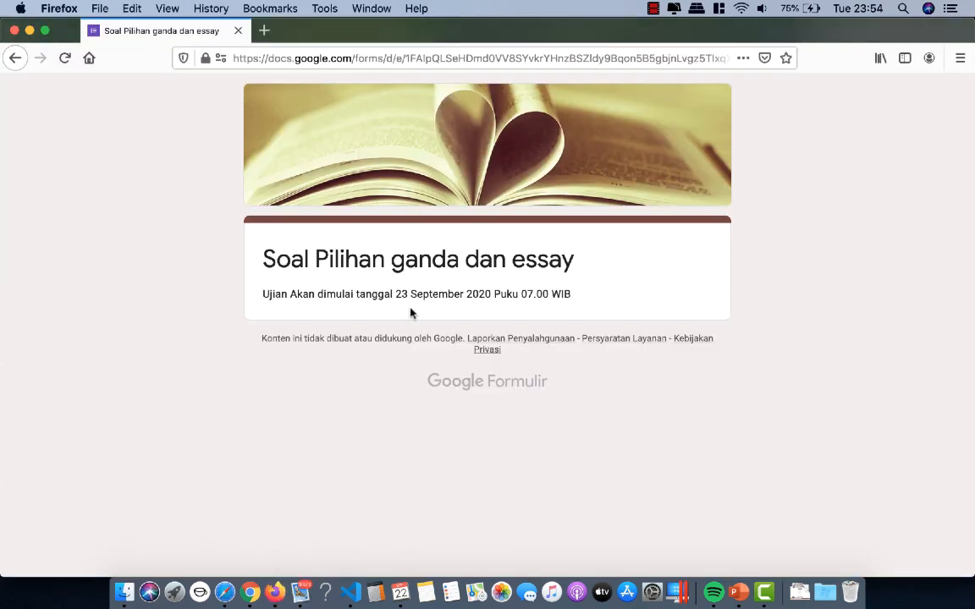
left_click(449, 56)
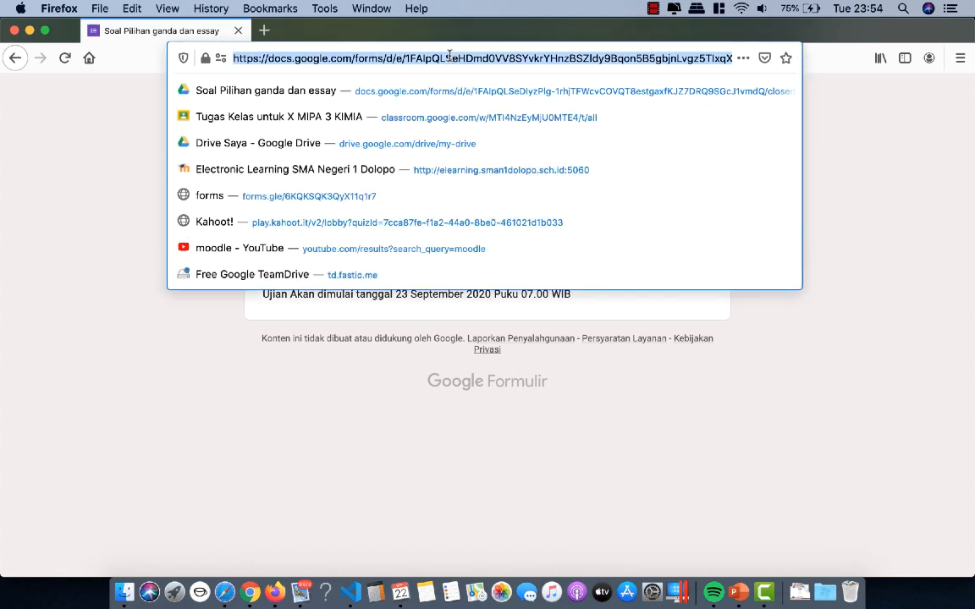
key("Return")
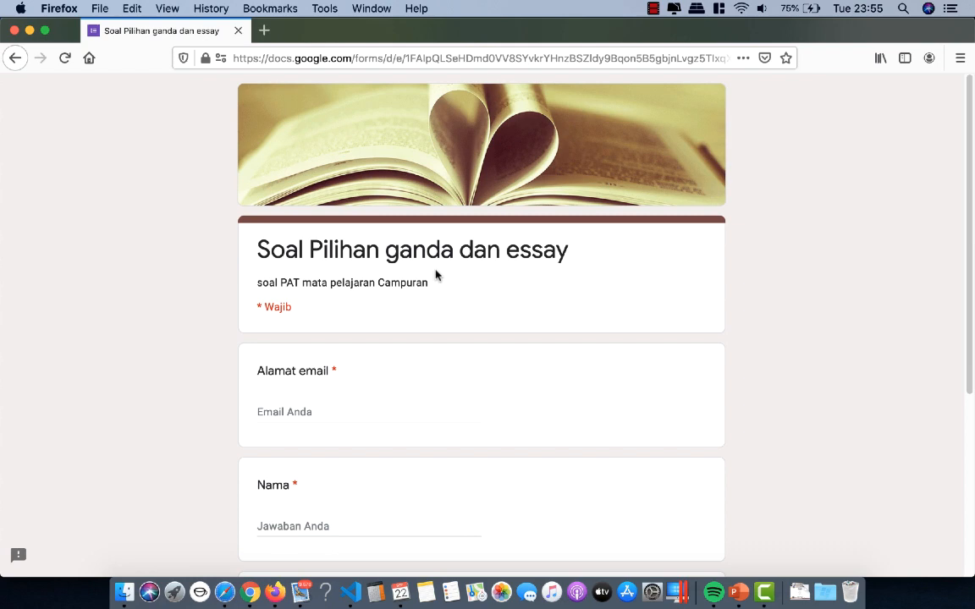
Step: Return to the add-on settings in Chrome, turn off Start Immediately and set the start to 22/09/2020 at 7 AM
left_click(245, 591)
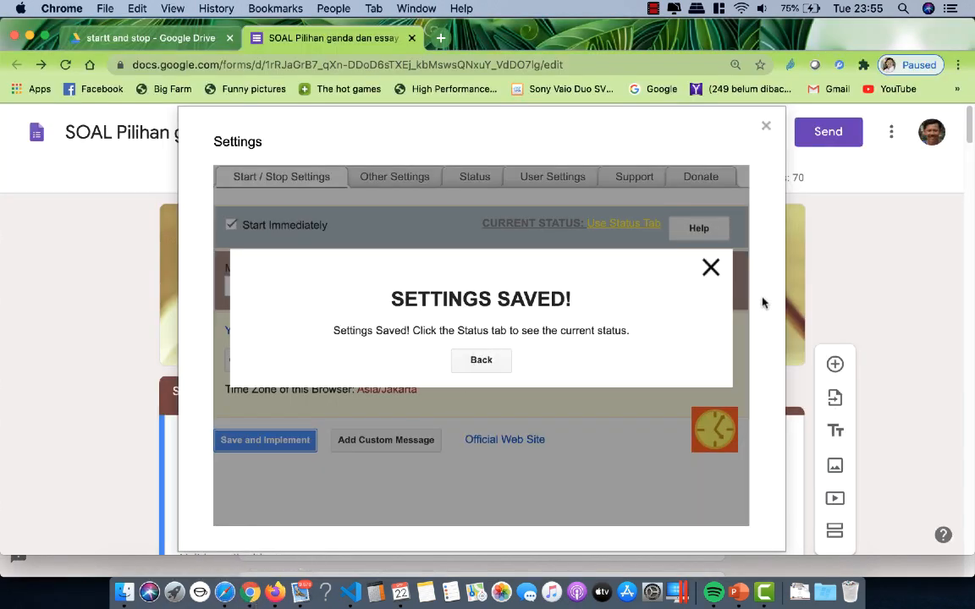
left_click(710, 268)
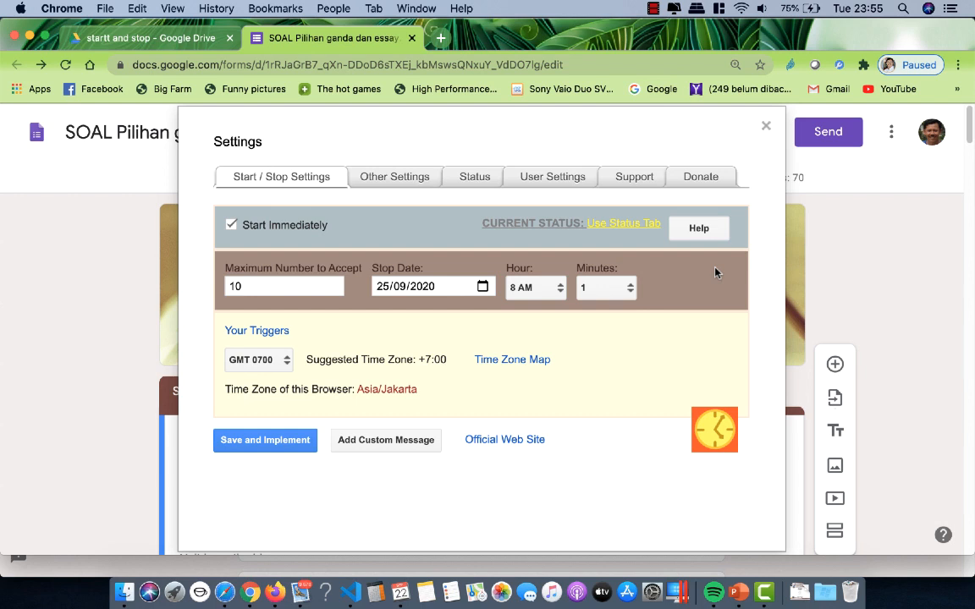
left_click(231, 225)
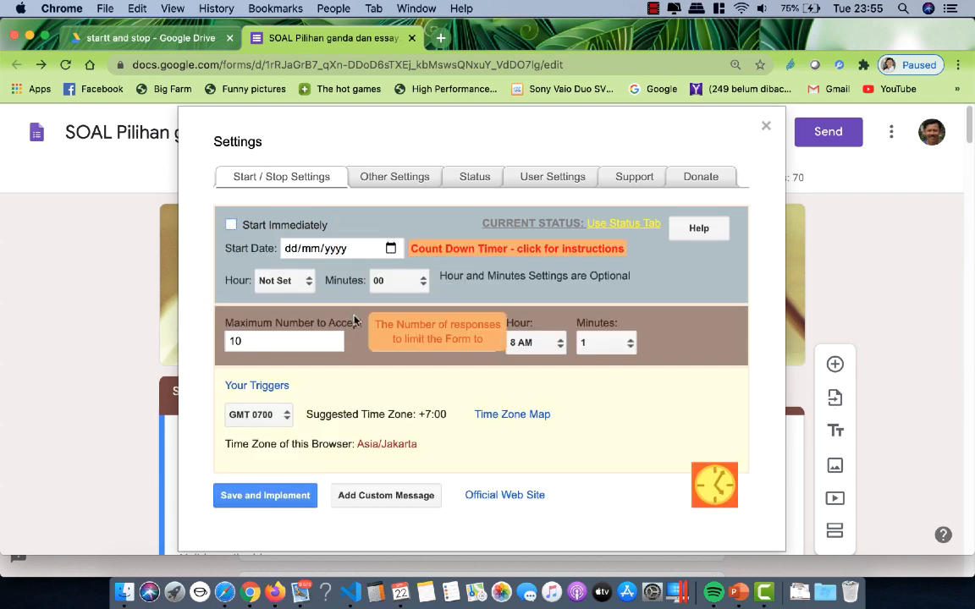
left_click(333, 249)
left_click(390, 248)
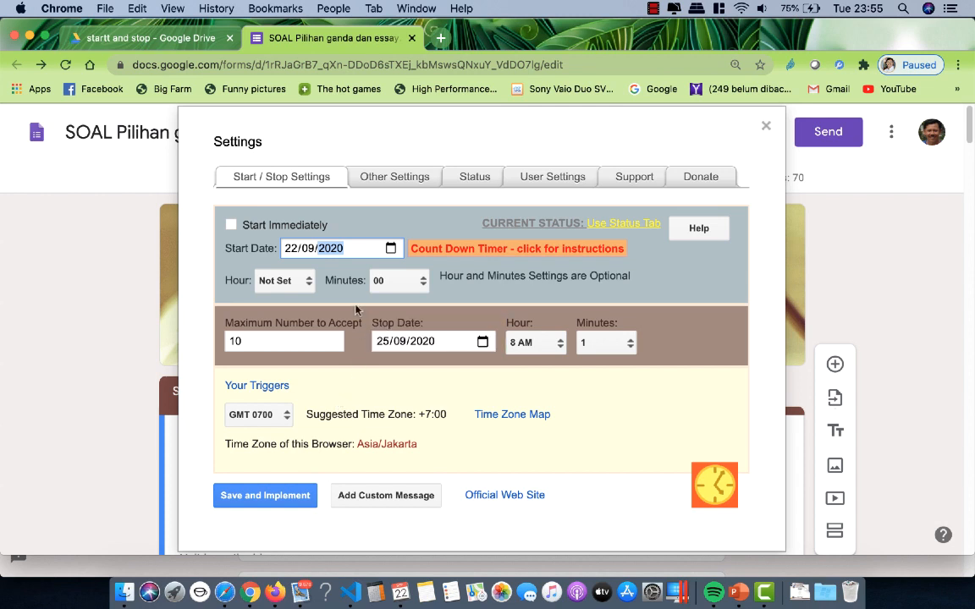
left_click(288, 281)
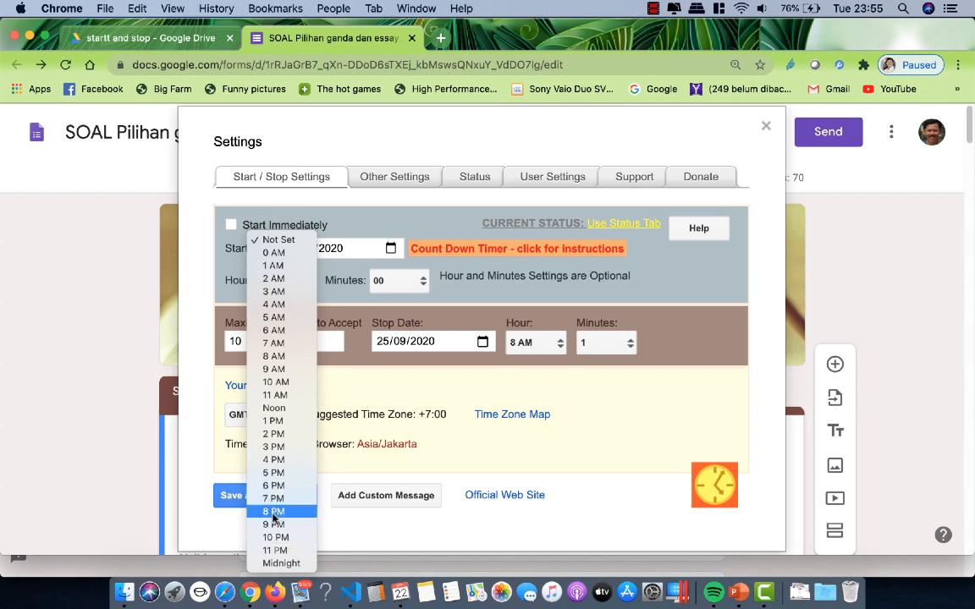
left_click(287, 342)
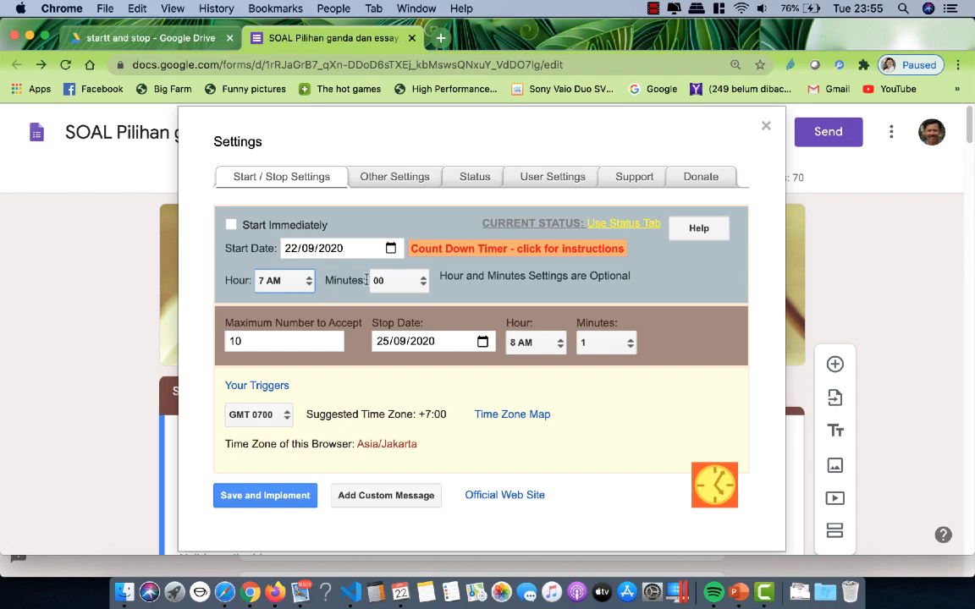
Step: Set the form to stop accepting responses on 22/09/2020 at 11 PM and 58 minutes
left_click(483, 342)
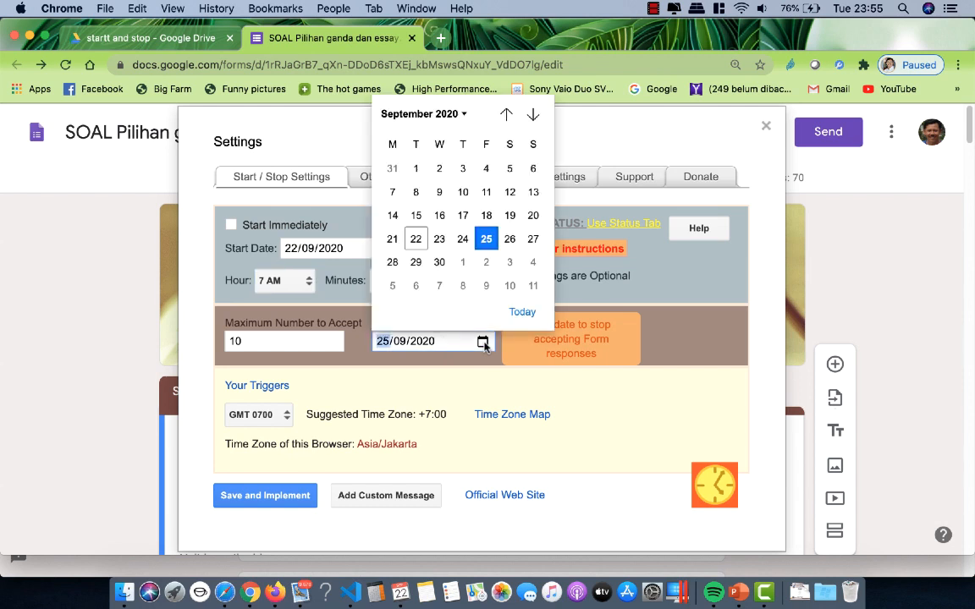
left_click(417, 239)
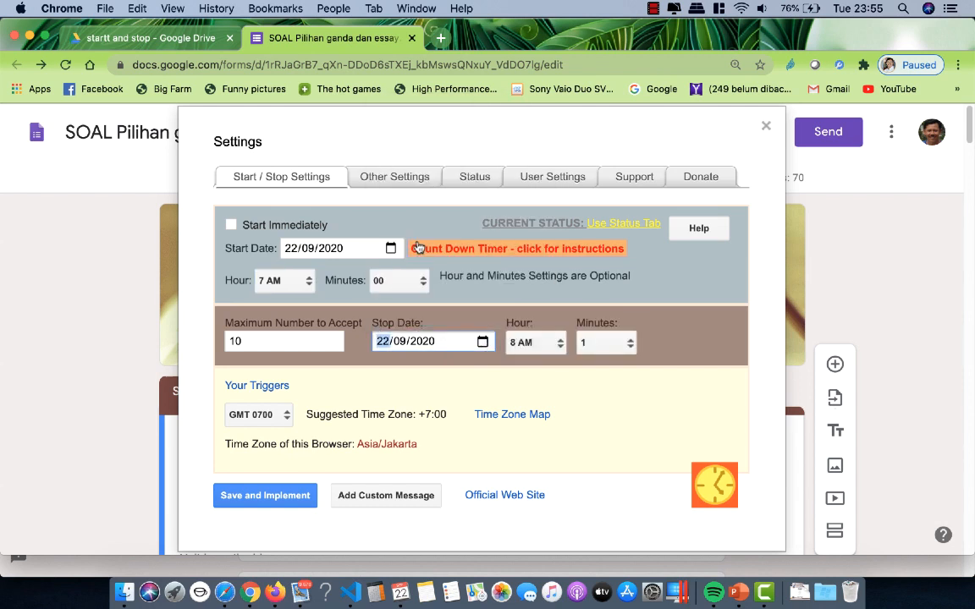
left_click(560, 344)
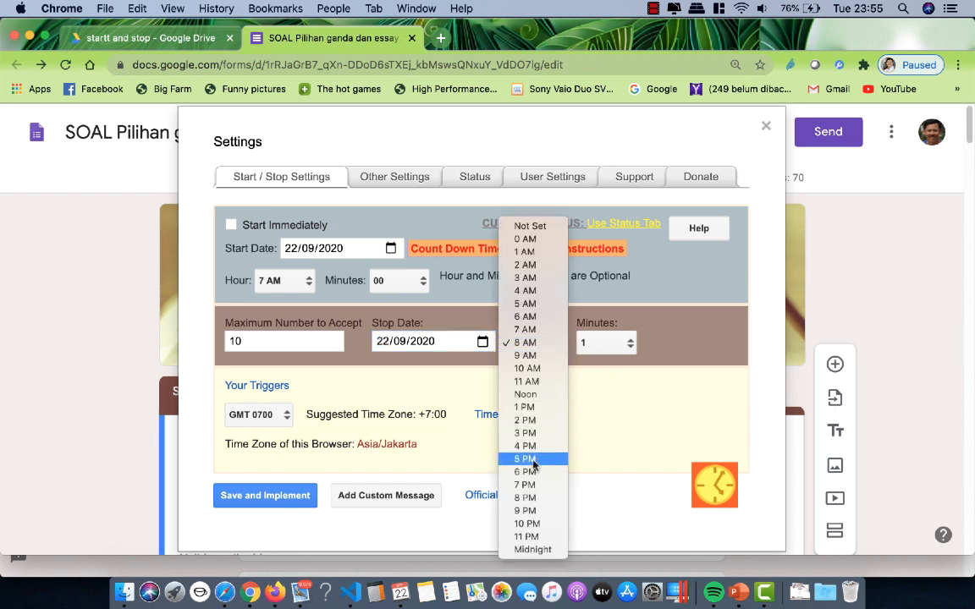
left_click(531, 550)
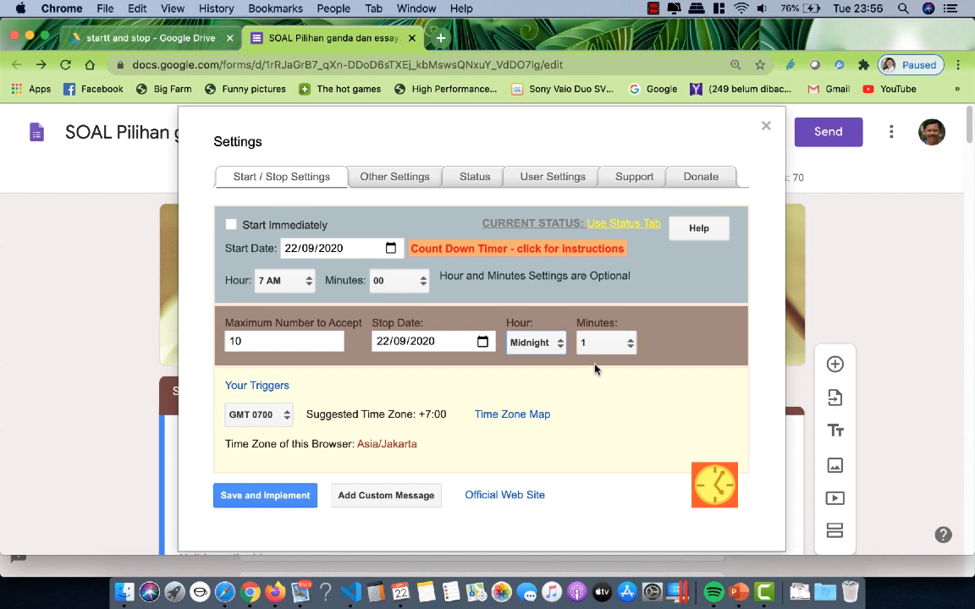
left_click(559, 342)
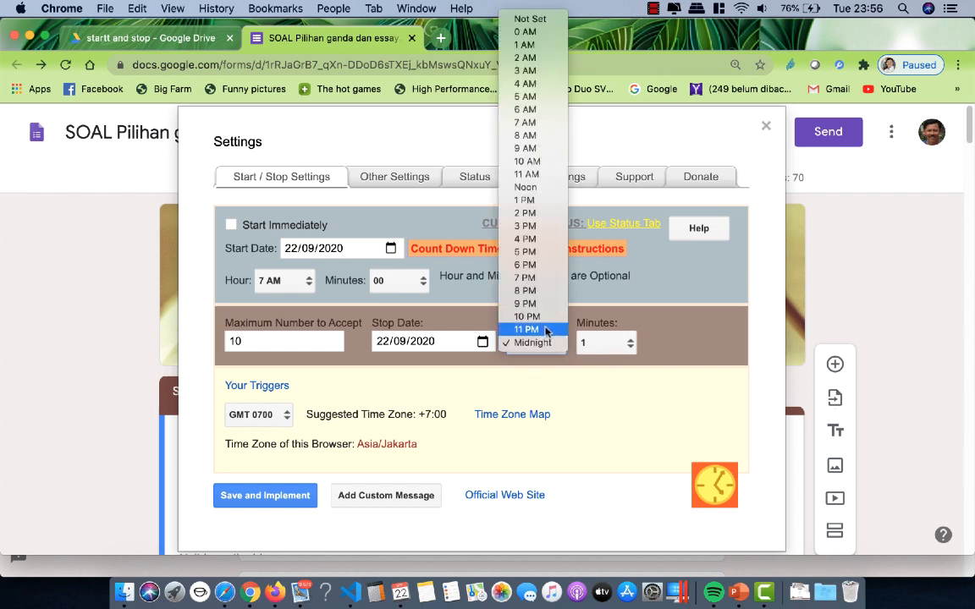
left_click(541, 329)
left_click(628, 344)
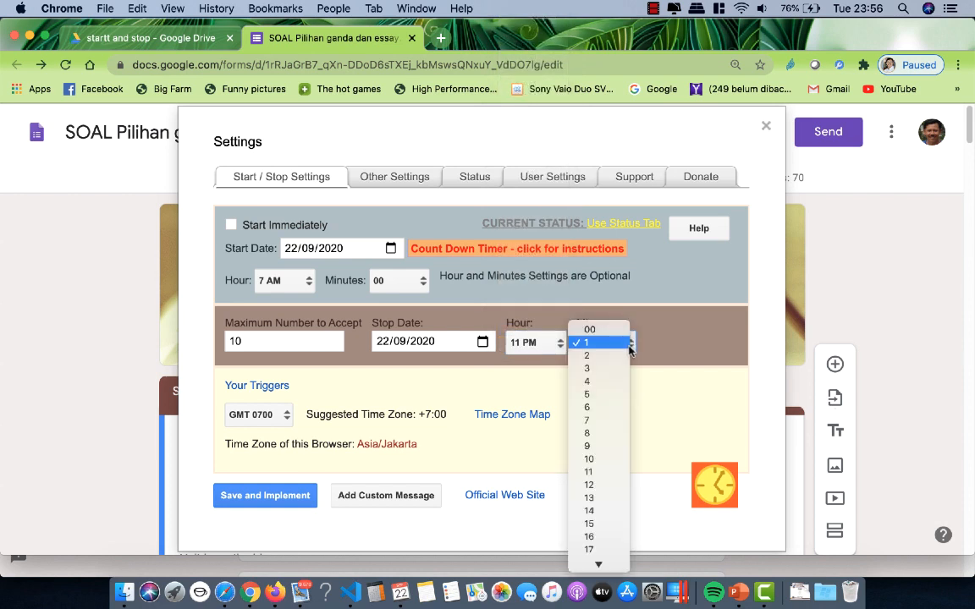
mouse_move(598, 566)
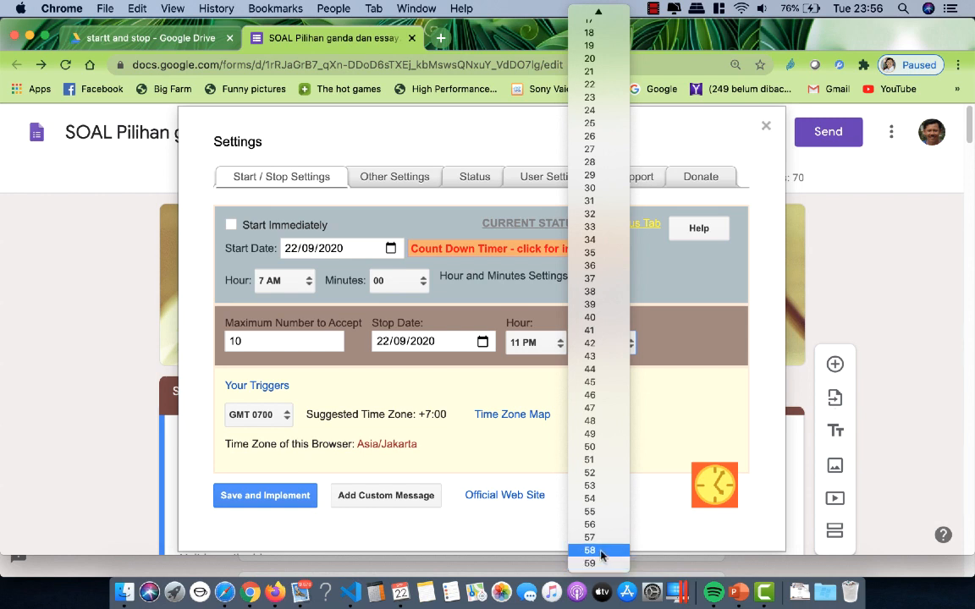
left_click(600, 551)
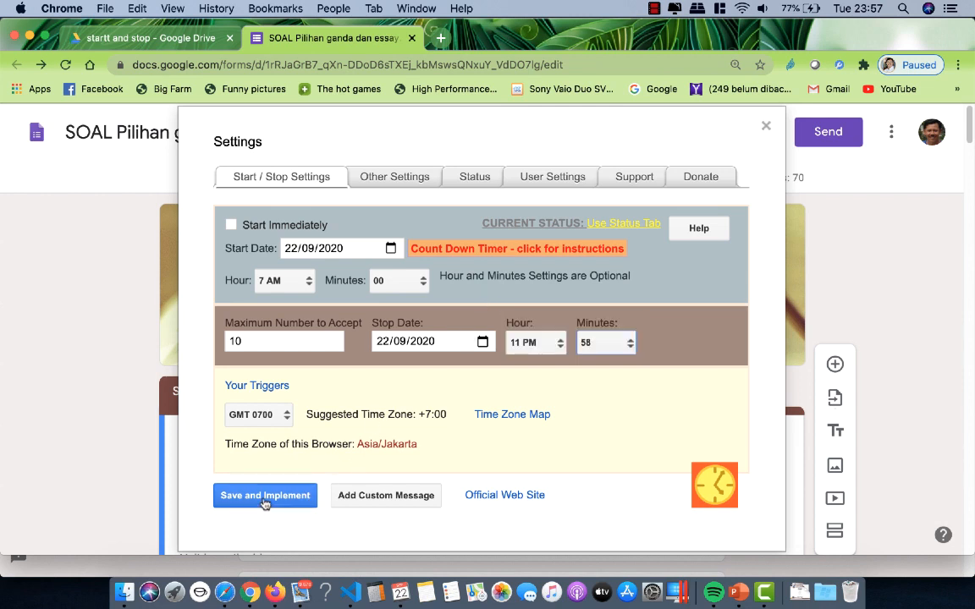
Step: Check the custom messages under Other Settings, and try to save and implement the start and stop schedule
left_click(394, 179)
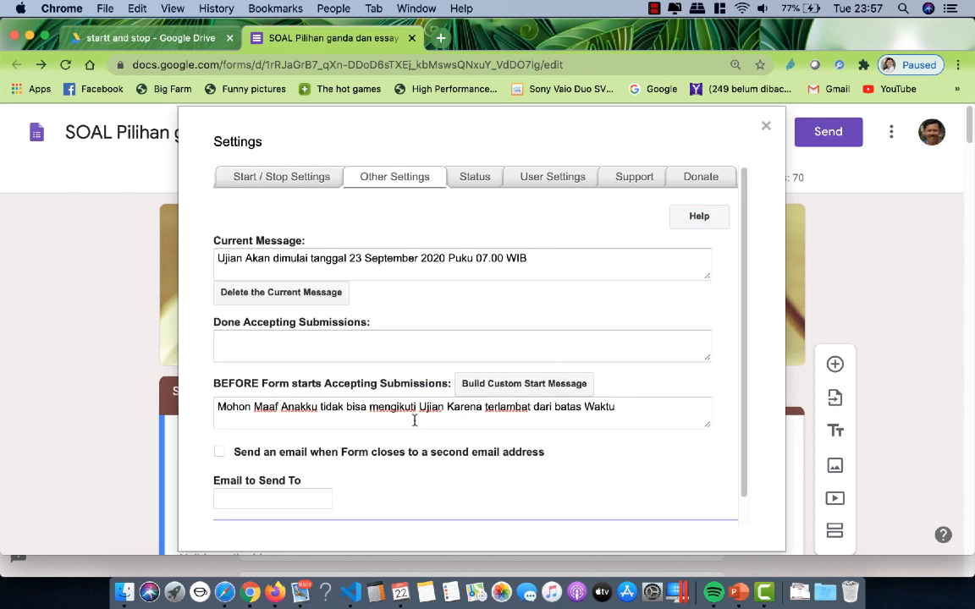
left_click(294, 185)
left_click(259, 496)
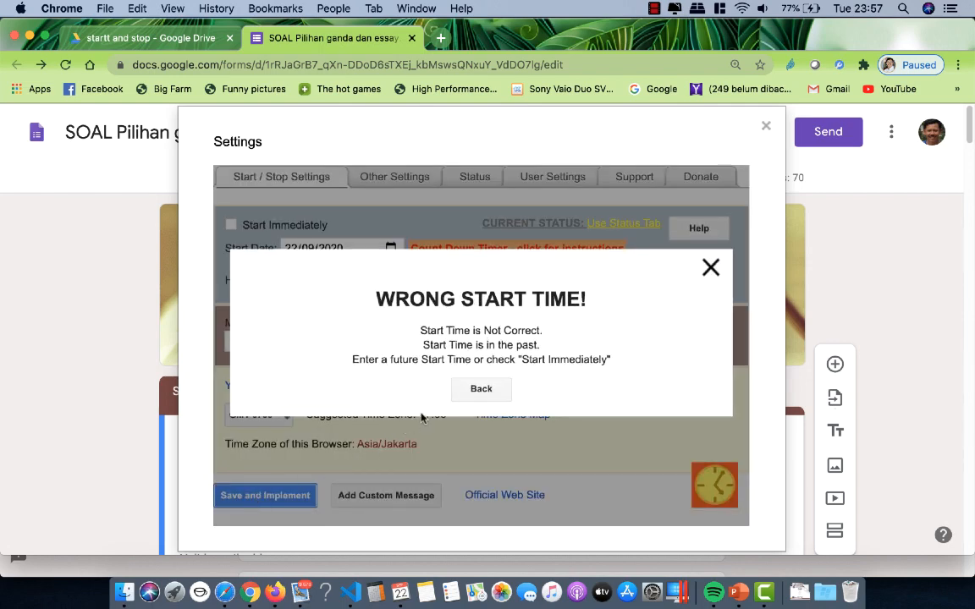
Step: Dismiss the start time error and set the start on 22/09/2020 to 11 PM and 58 minutes
left_click(710, 268)
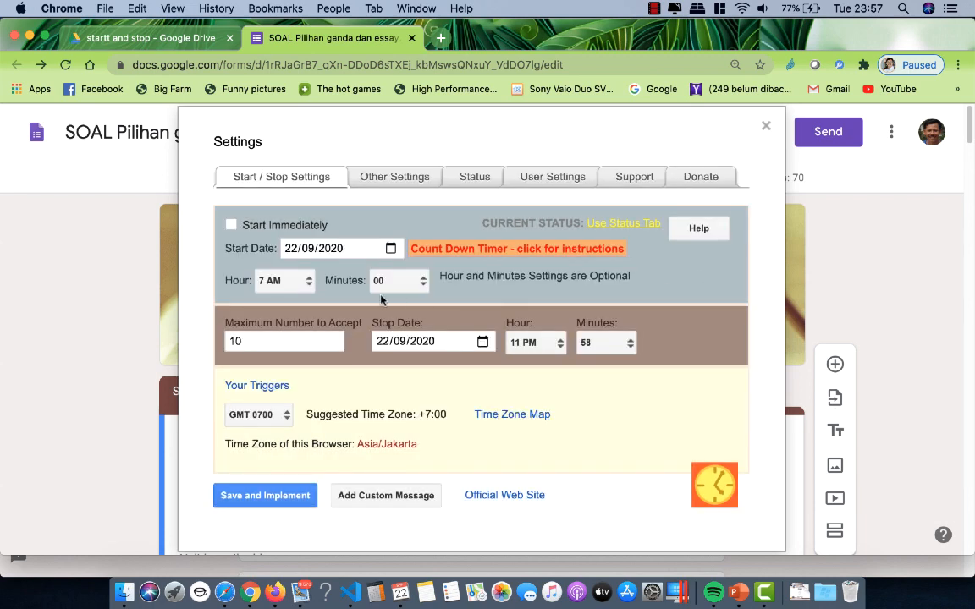
left_click(391, 248)
left_click(390, 248)
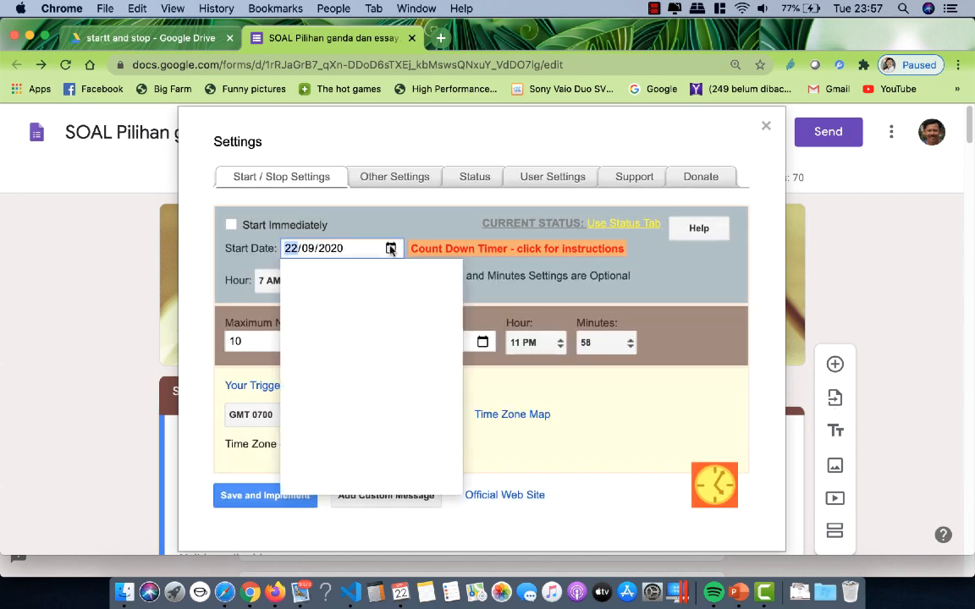
left_click(390, 248)
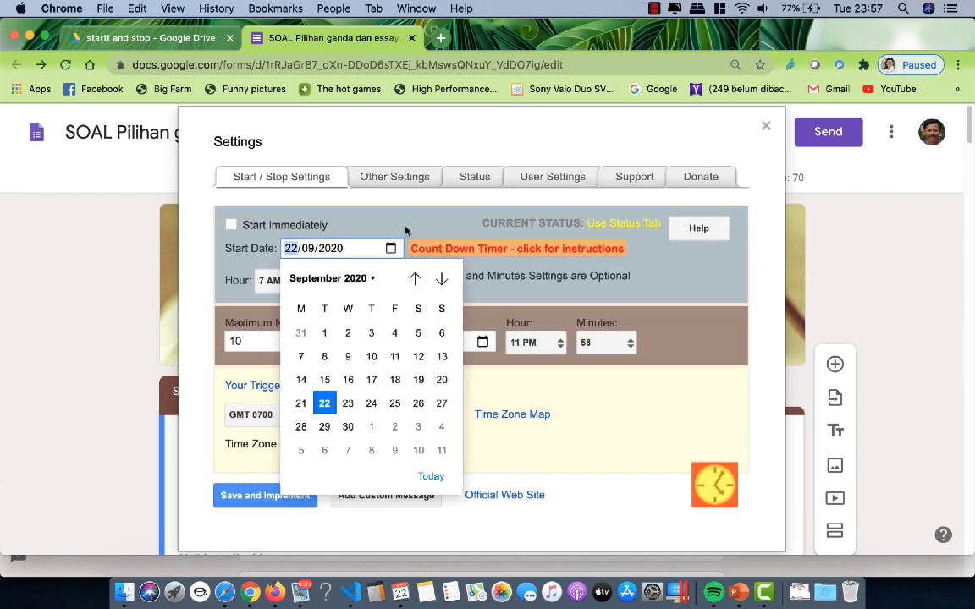
left_click(413, 220)
left_click(287, 280)
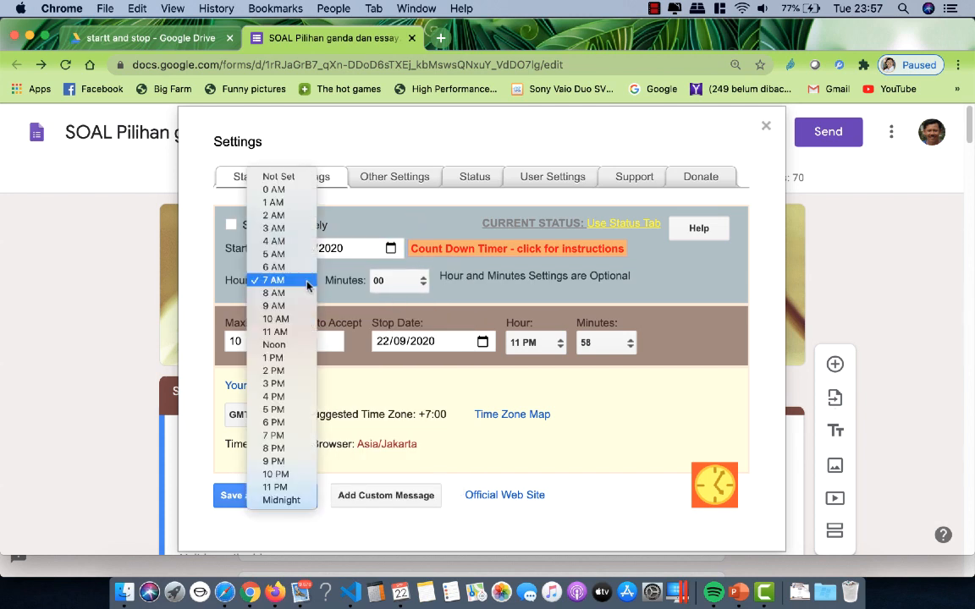
left_click(285, 489)
left_click(421, 286)
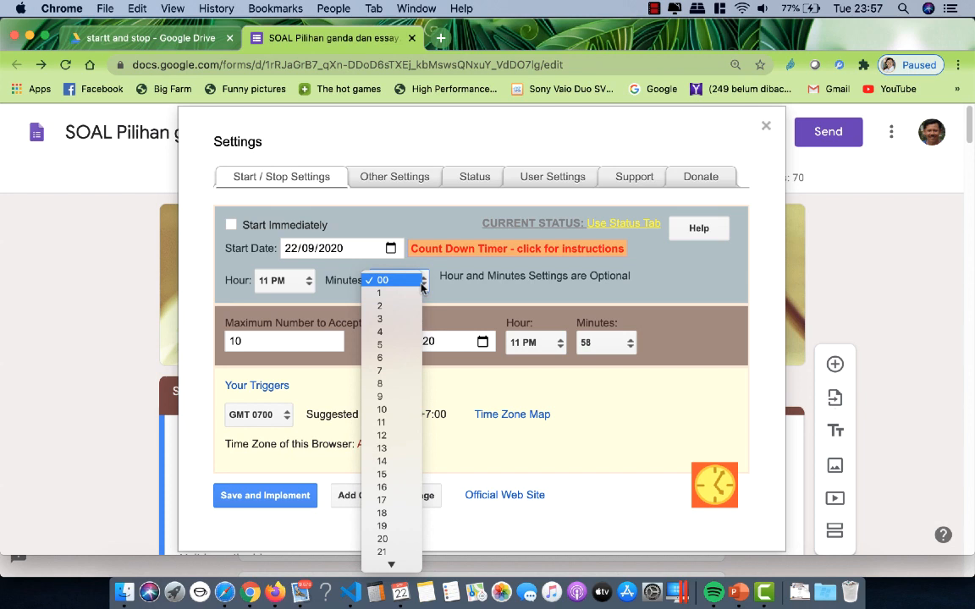
mouse_move(392, 565)
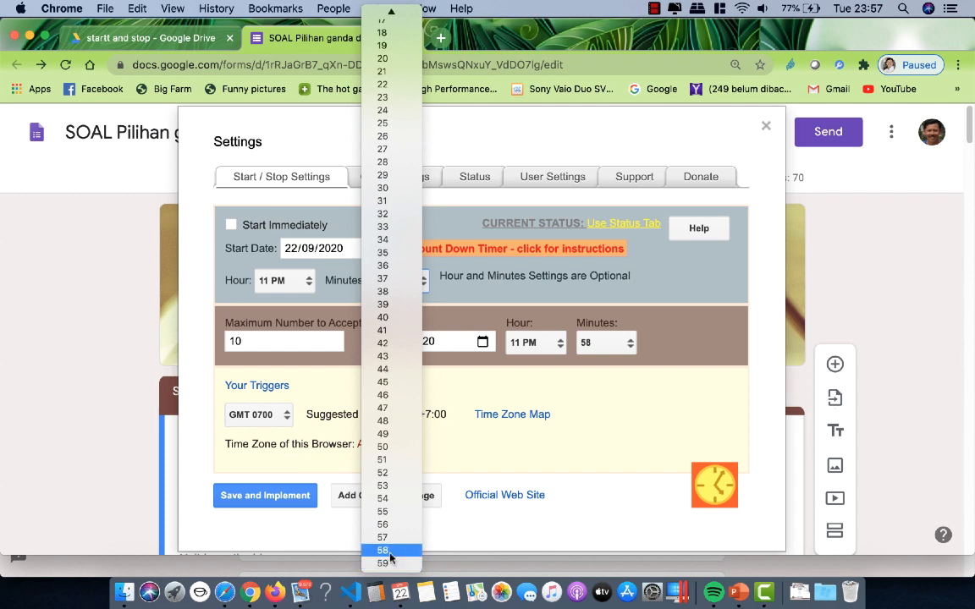
left_click(383, 550)
Step: Set the stop minutes to 59, then save and implement the schedule and close the resulting message
left_click(606, 345)
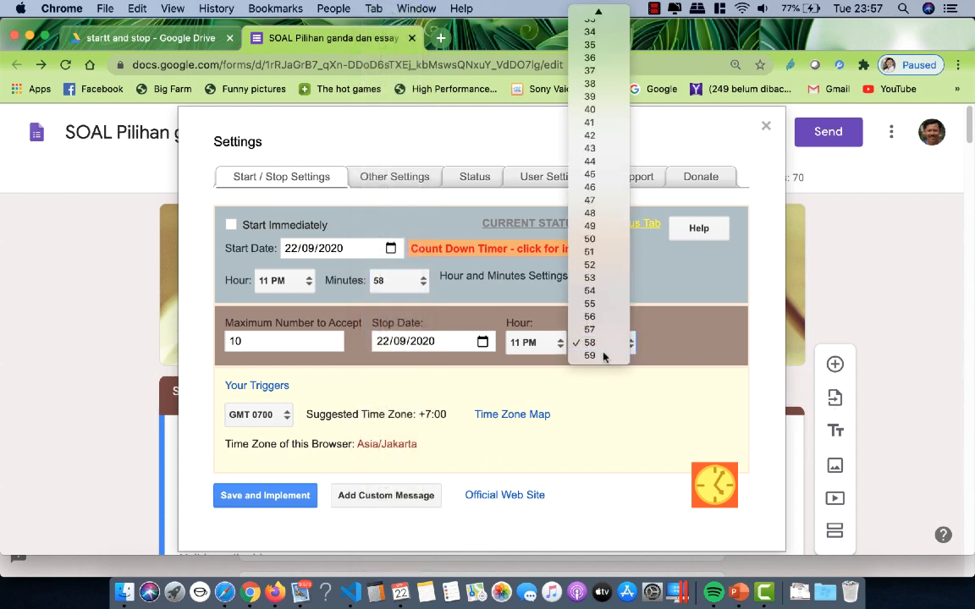
left_click(604, 355)
left_click(269, 497)
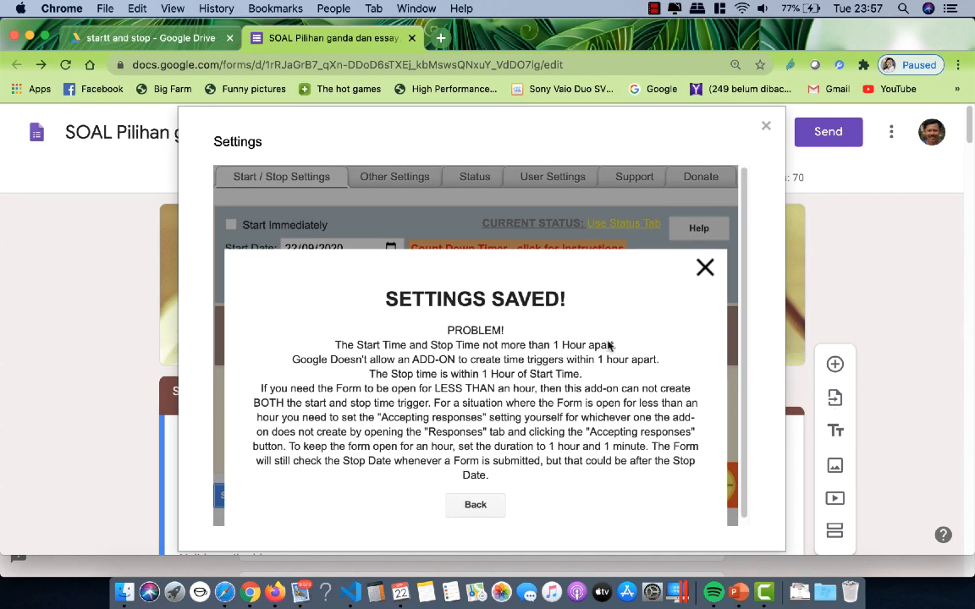
left_click(702, 269)
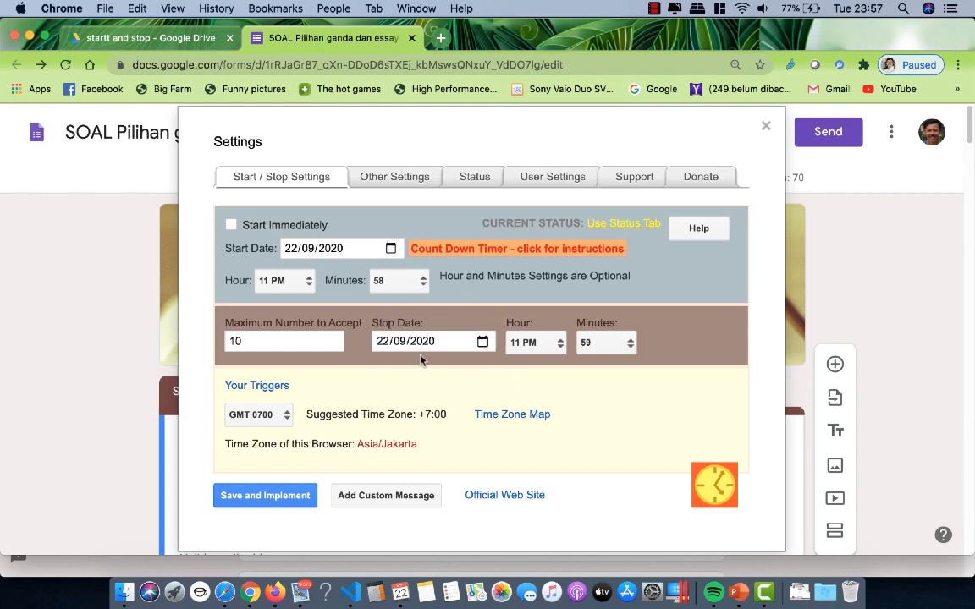
Step: Save and implement the schedule with Start Immediately enabled, and reload the respondent form in Firefox
left_click(231, 224)
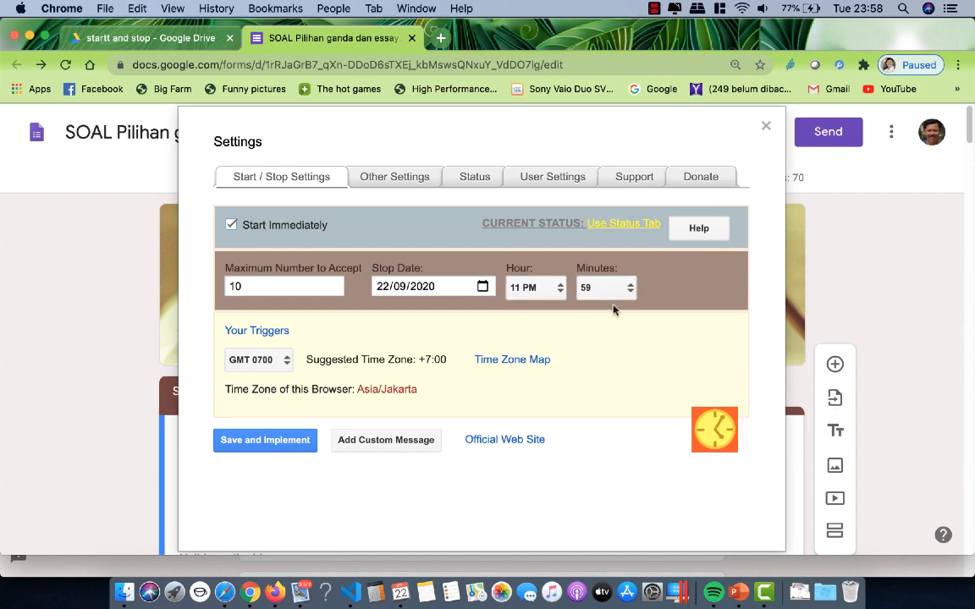
left_click(260, 439)
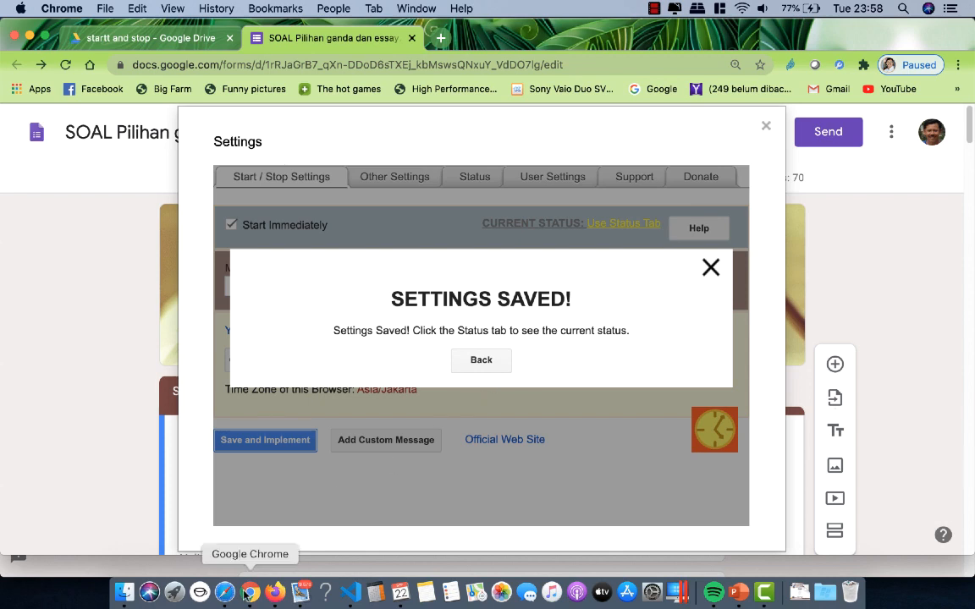
left_click(275, 592)
left_click(548, 54)
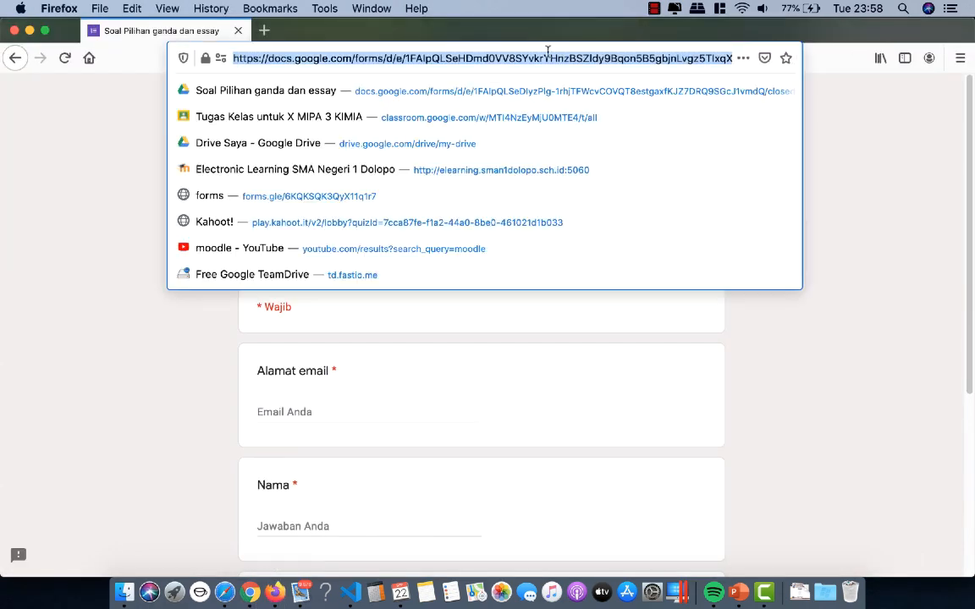
key("Return")
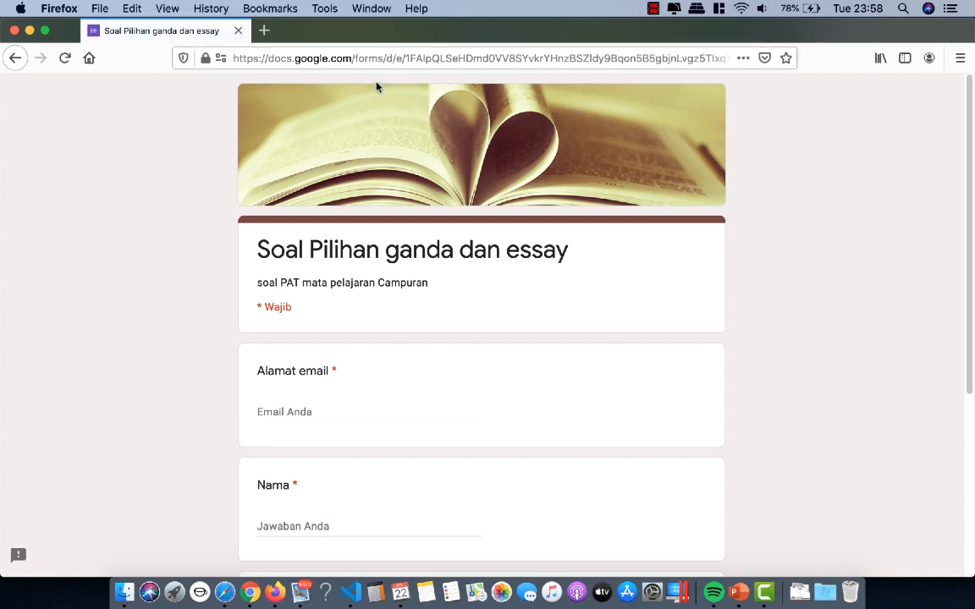
Step: Switch back to Chrome, close the add-on settings and copy the form's shortened link from the Send form options
left_click(252, 595)
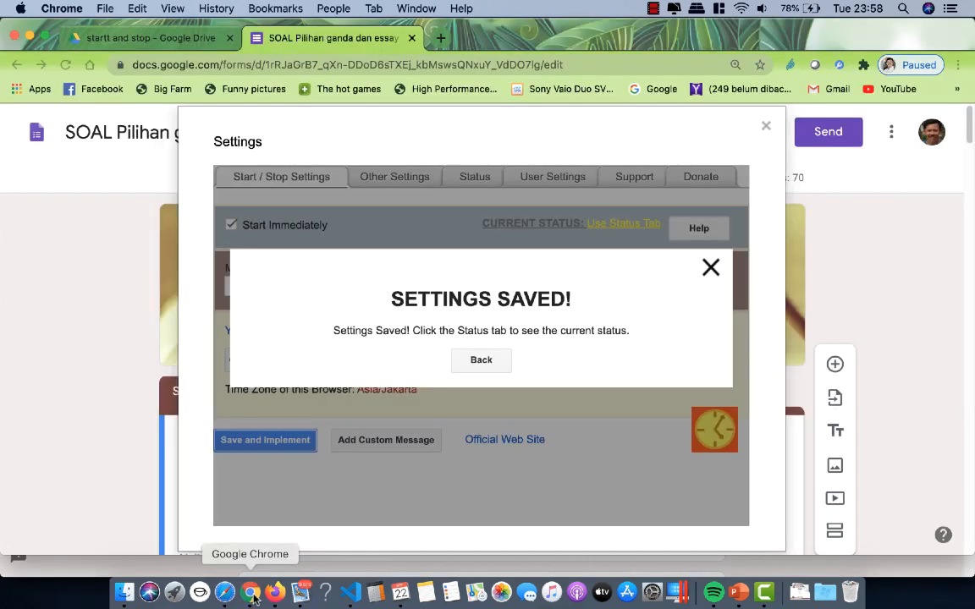
left_click(765, 128)
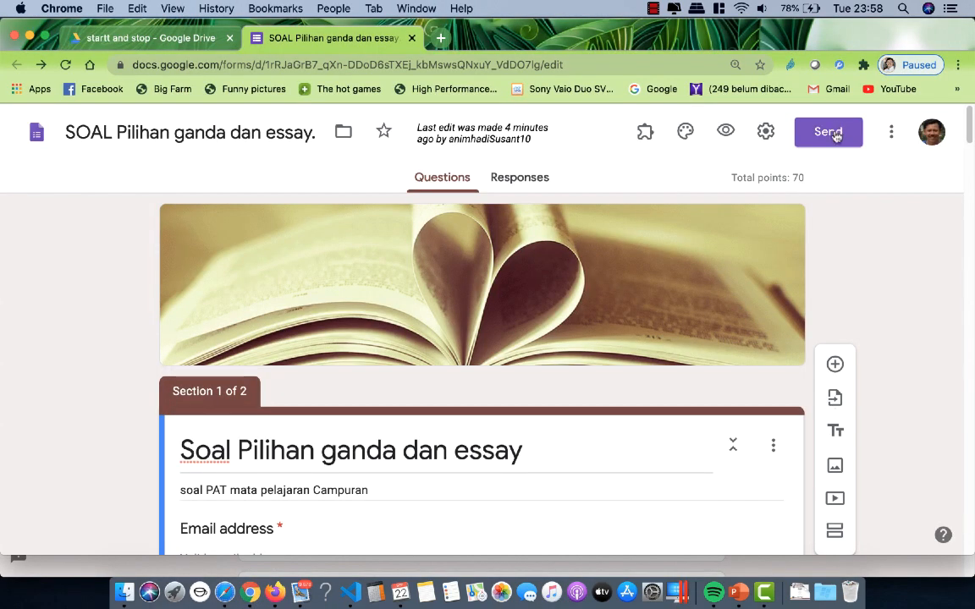
left_click(829, 132)
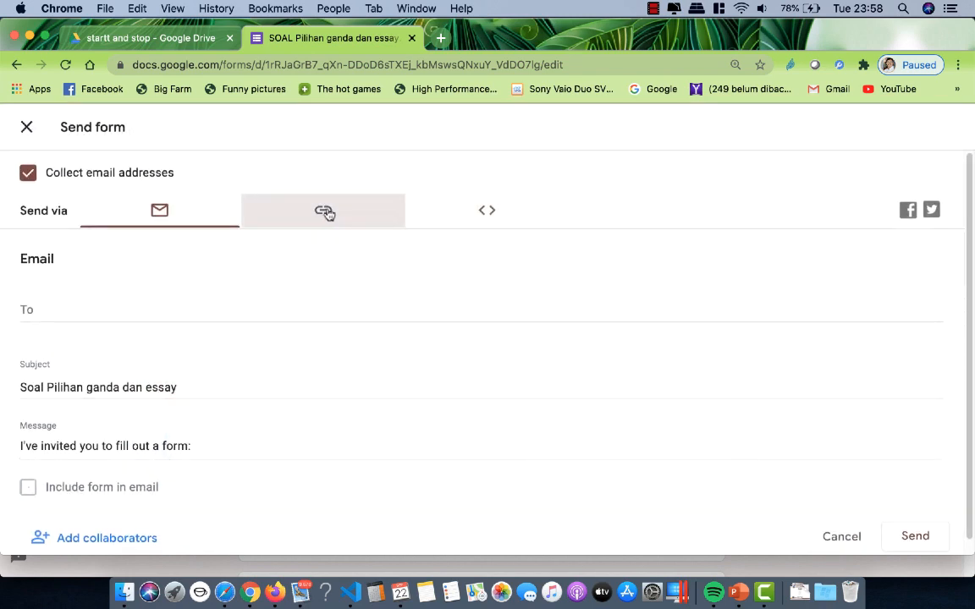
left_click(327, 212)
left_click(28, 317)
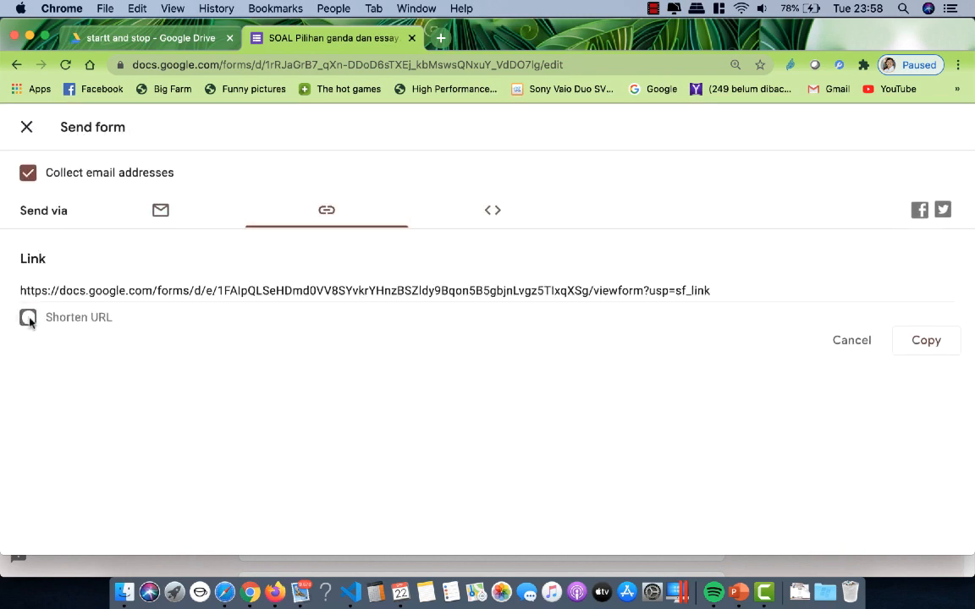
right_click(133, 293)
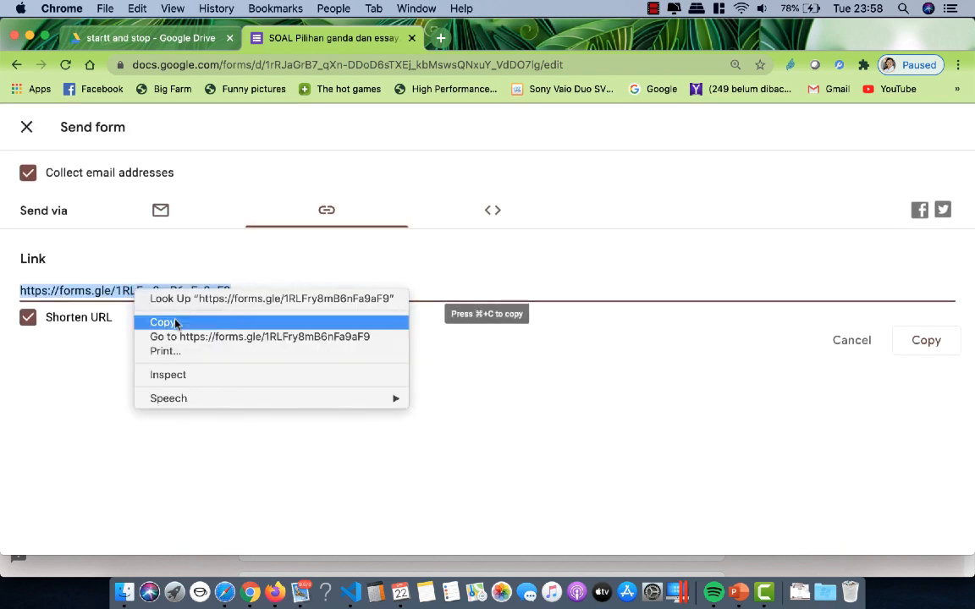
left_click(147, 324)
Step: In Firefox, close the old respondent form and open the form from its short forms.gle link in a fresh tab
left_click(272, 592)
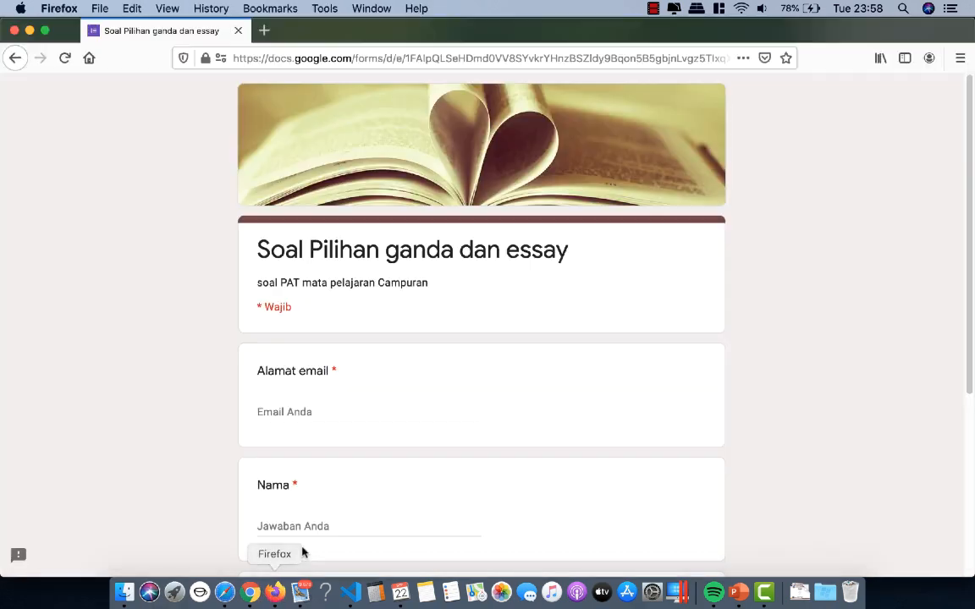
left_click(239, 32)
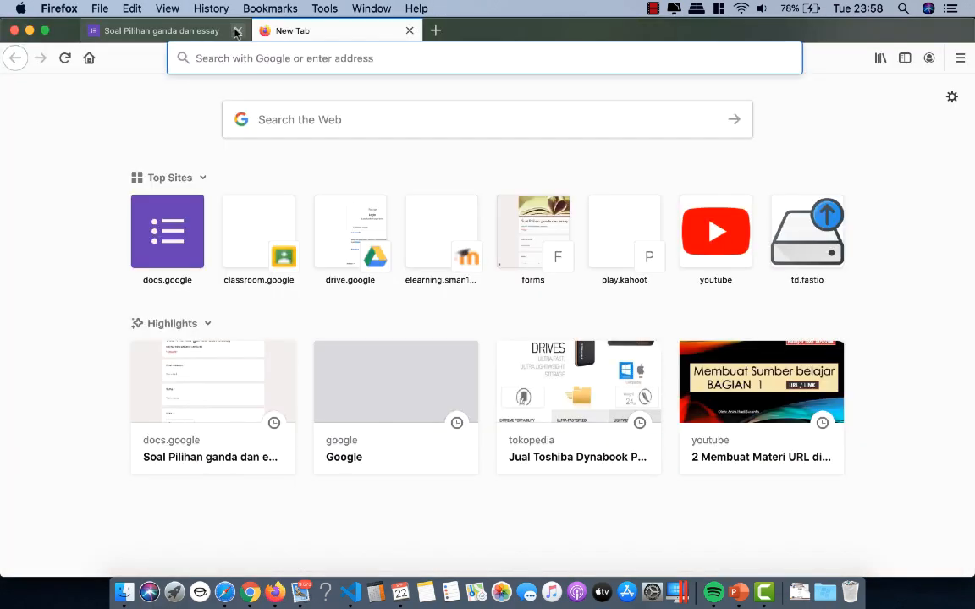
left_click(212, 58)
key("super+v")
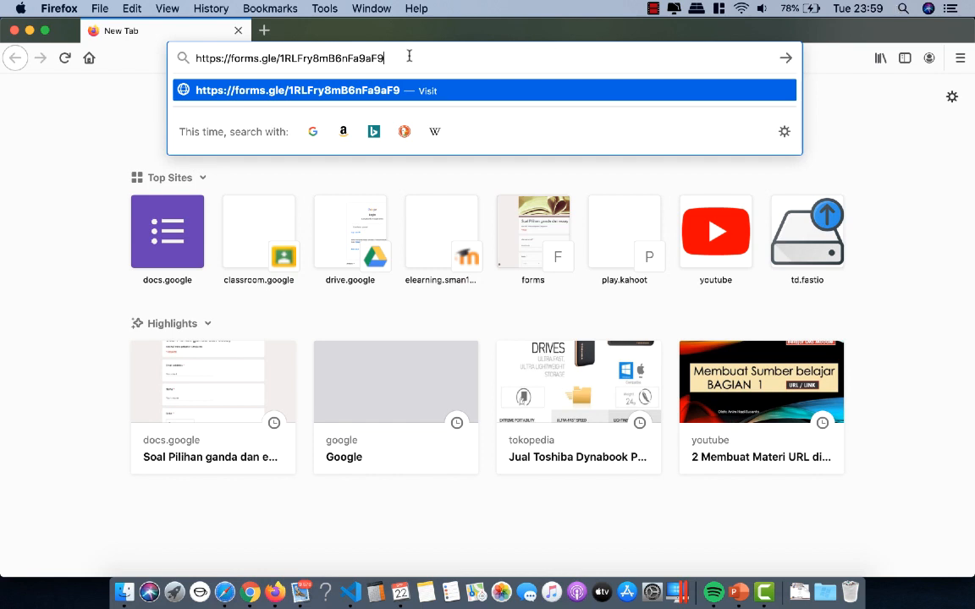
key("Return")
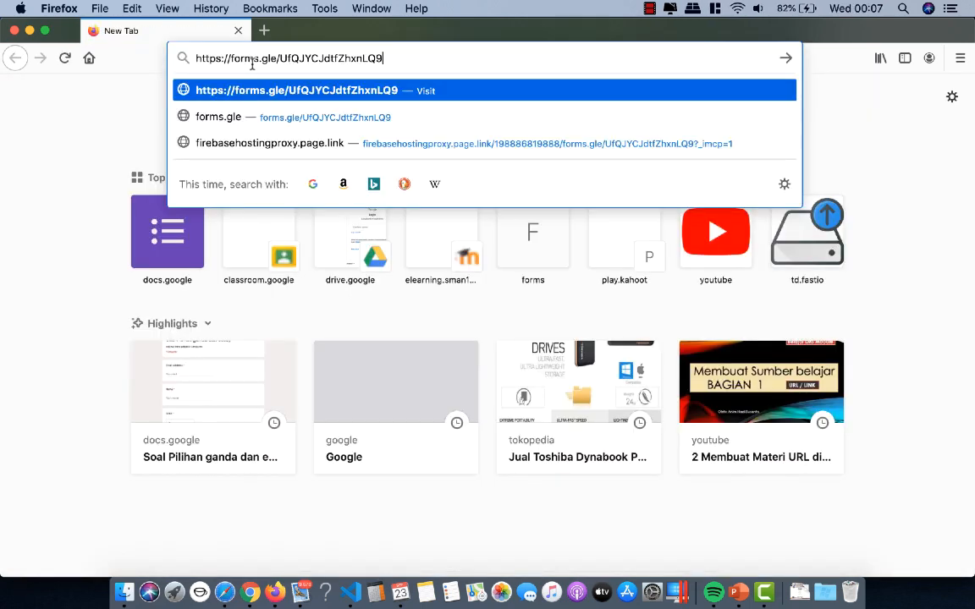
key("Return")
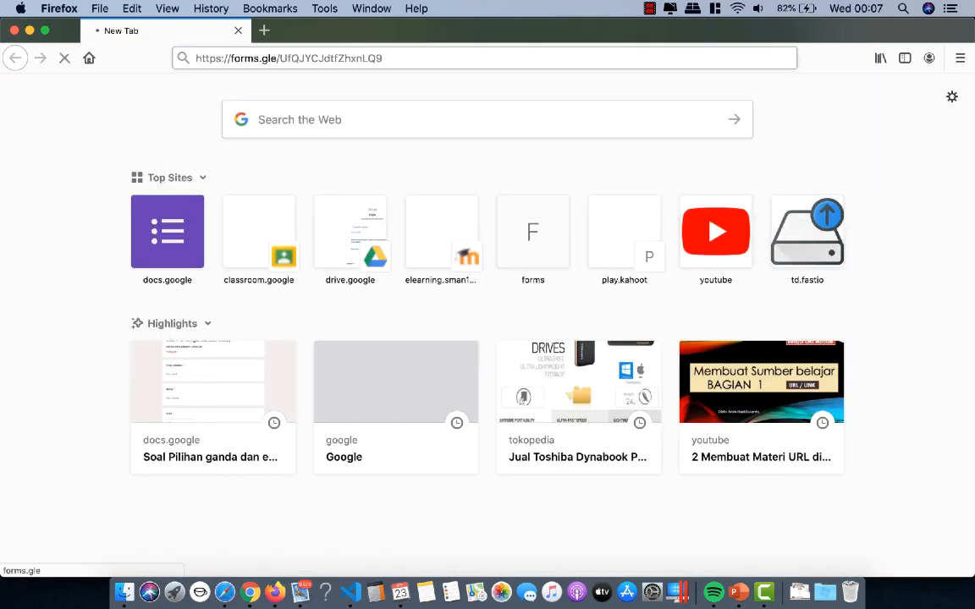